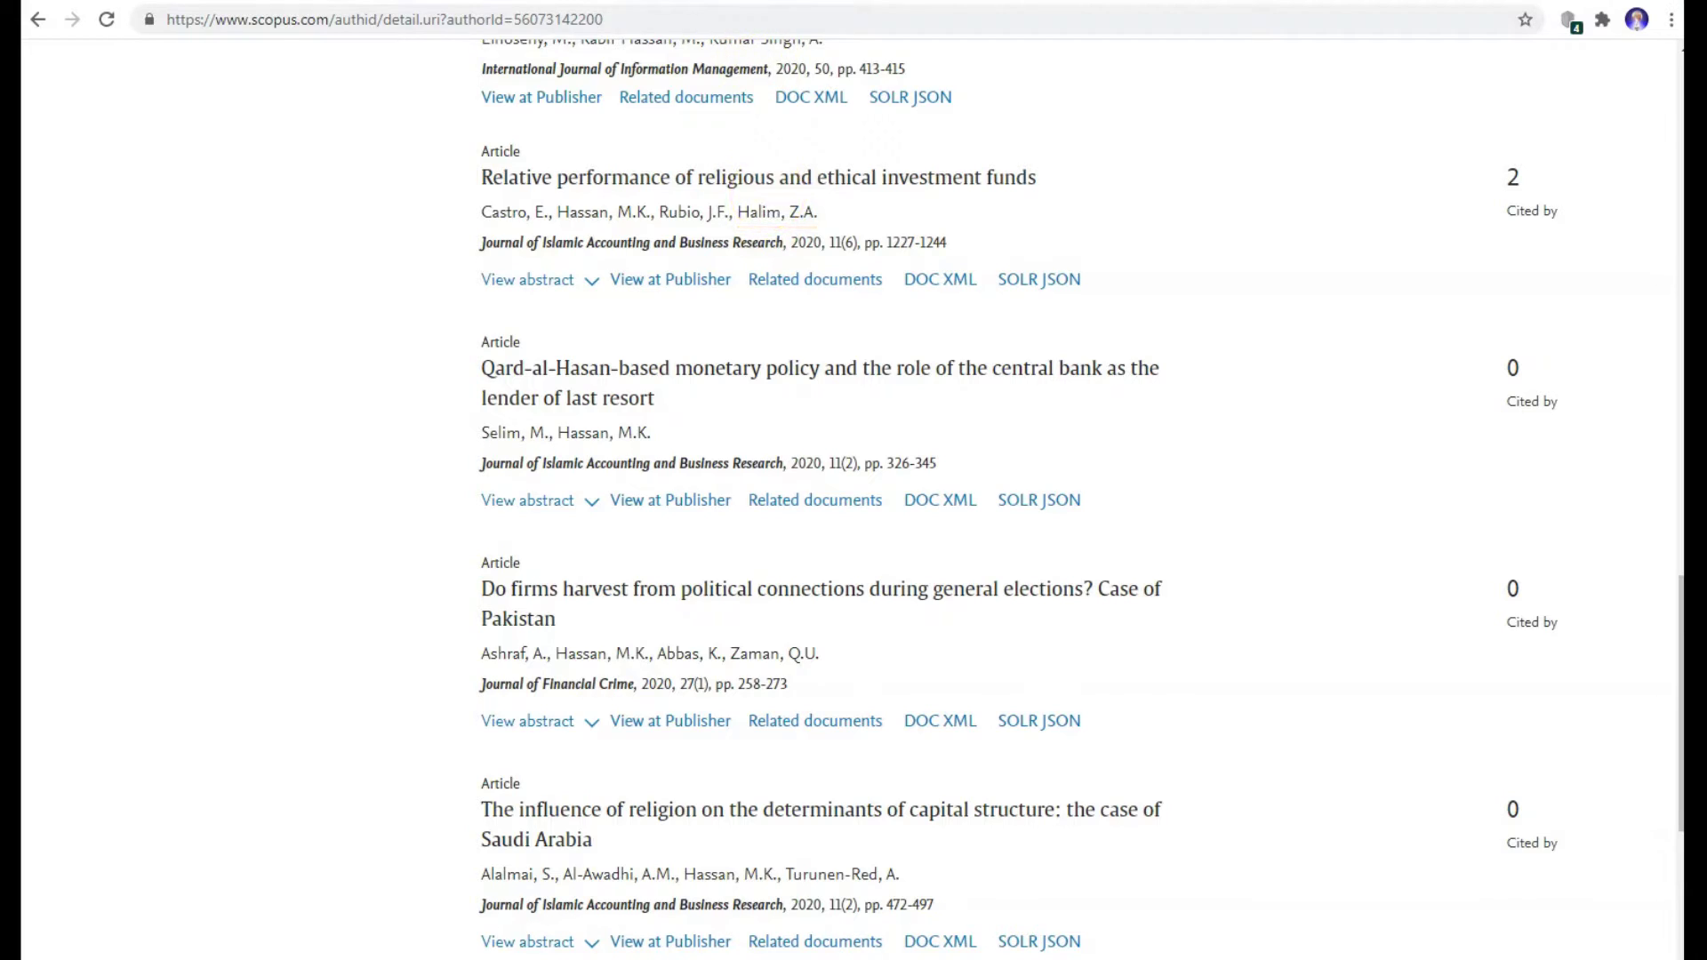
- Open the profile of co-author Halim, Z.A., which lists a single document
click(778, 212)
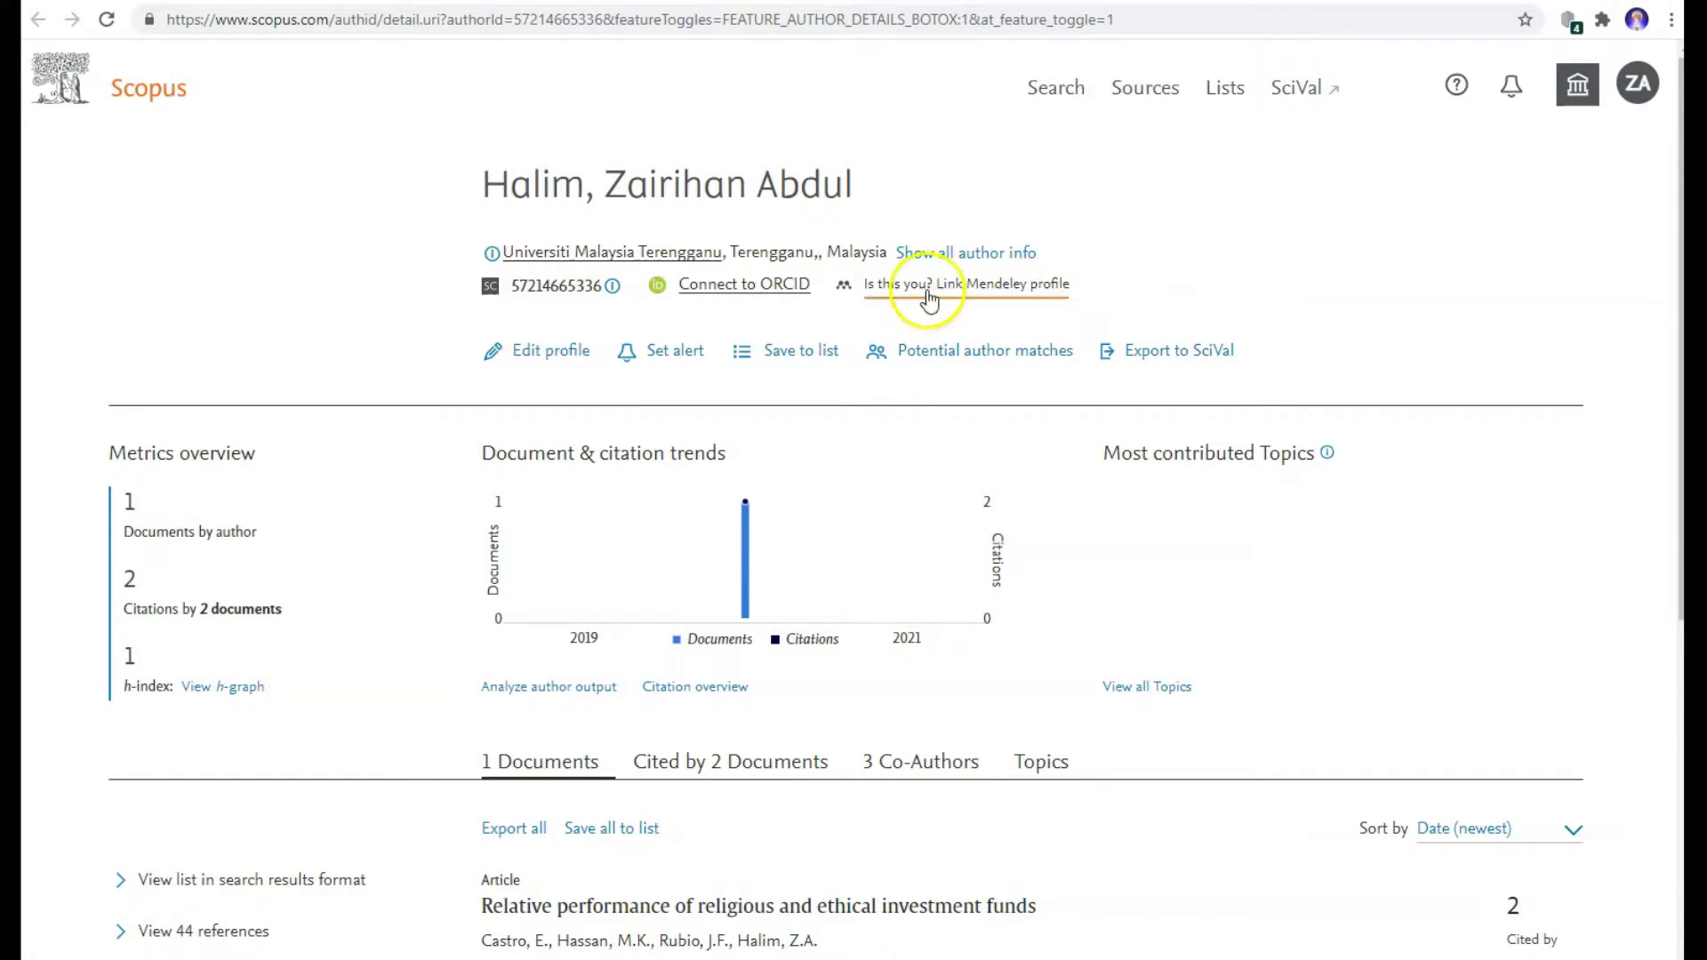
scroll(734, 393, down, 4)
scroll(855, 431, up, 2)
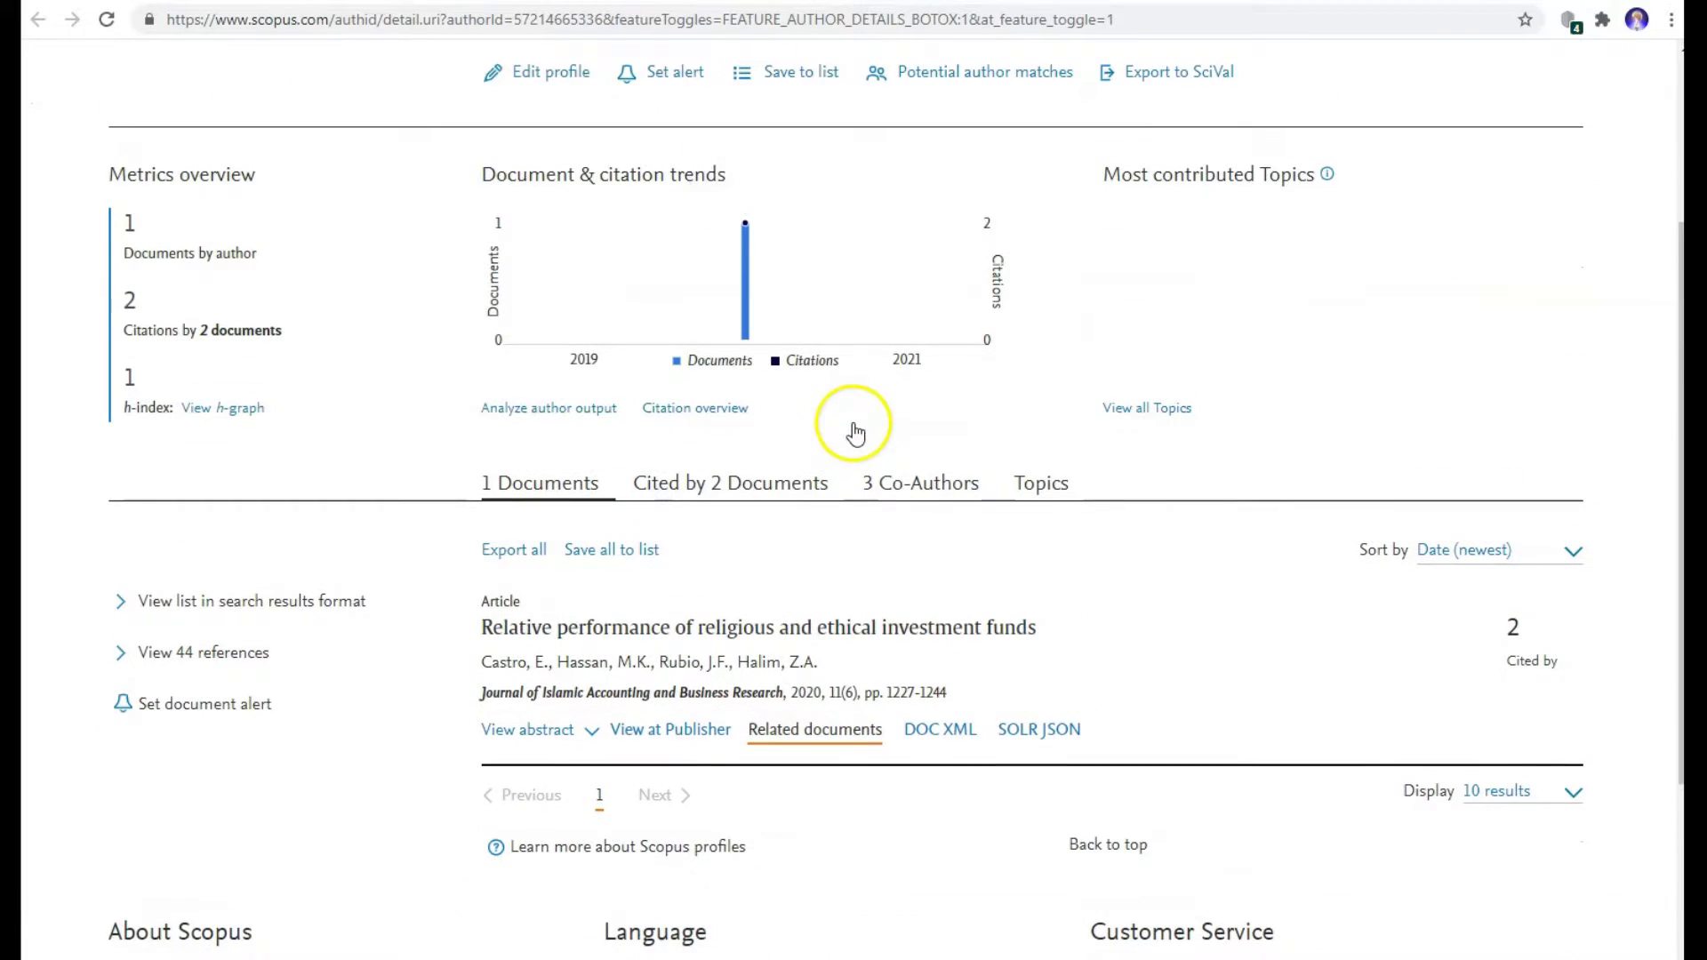
scroll(845, 392, up, 2)
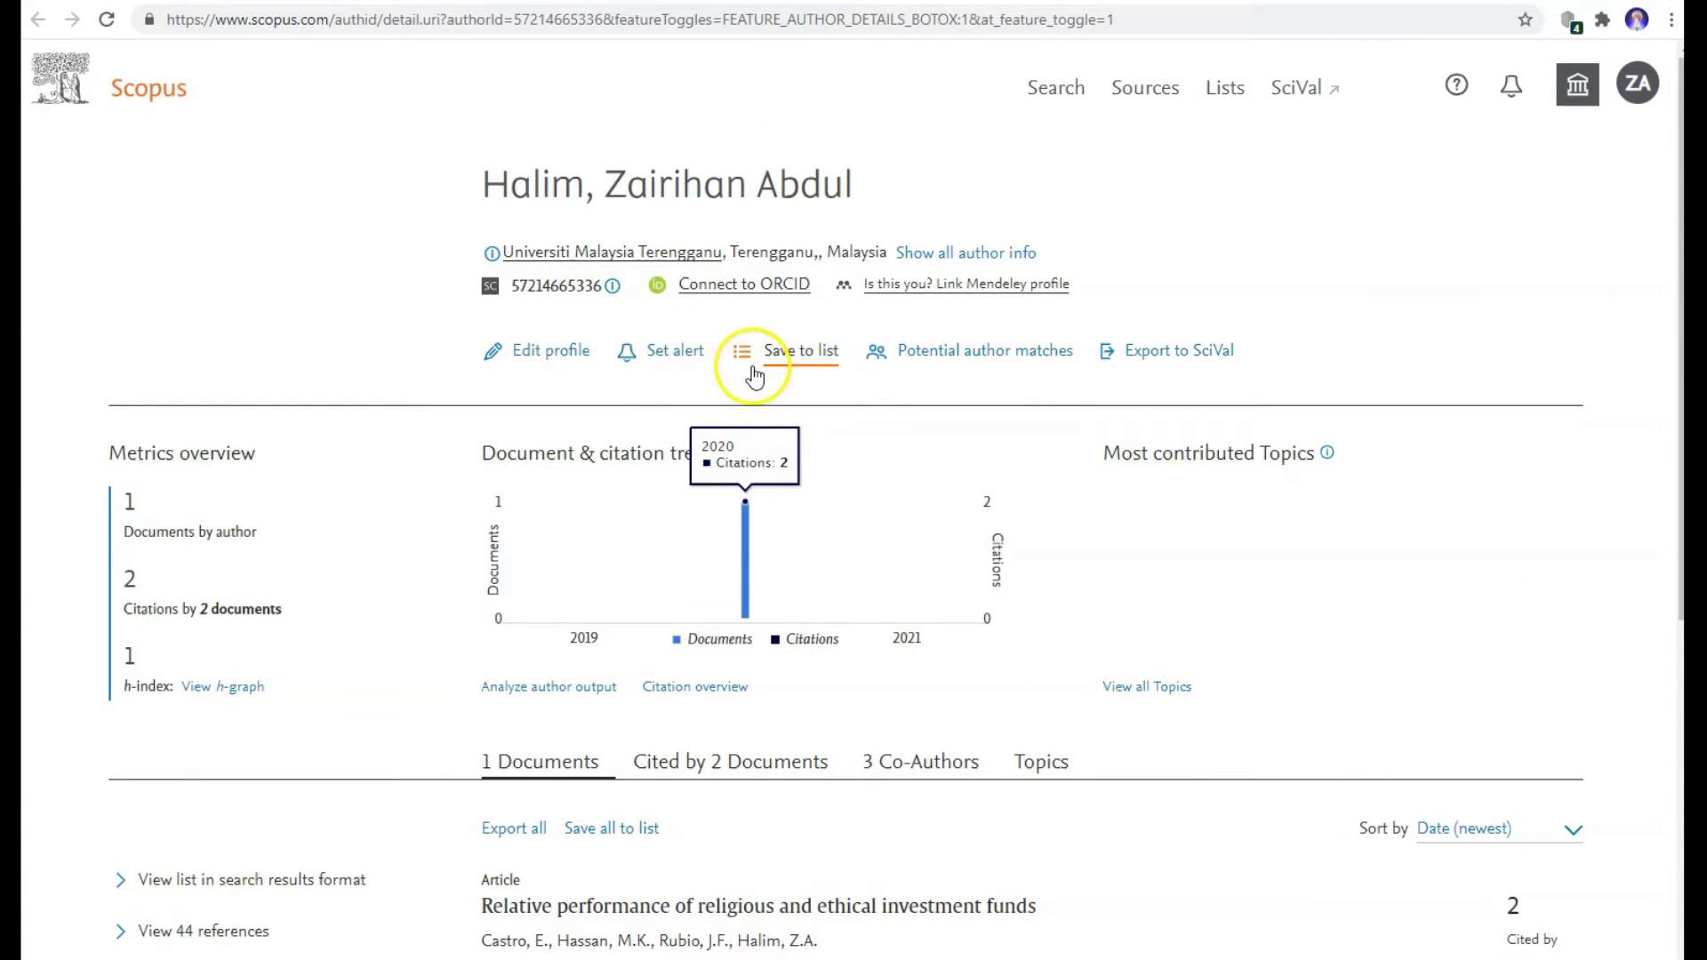
scroll(747, 400, down, 4)
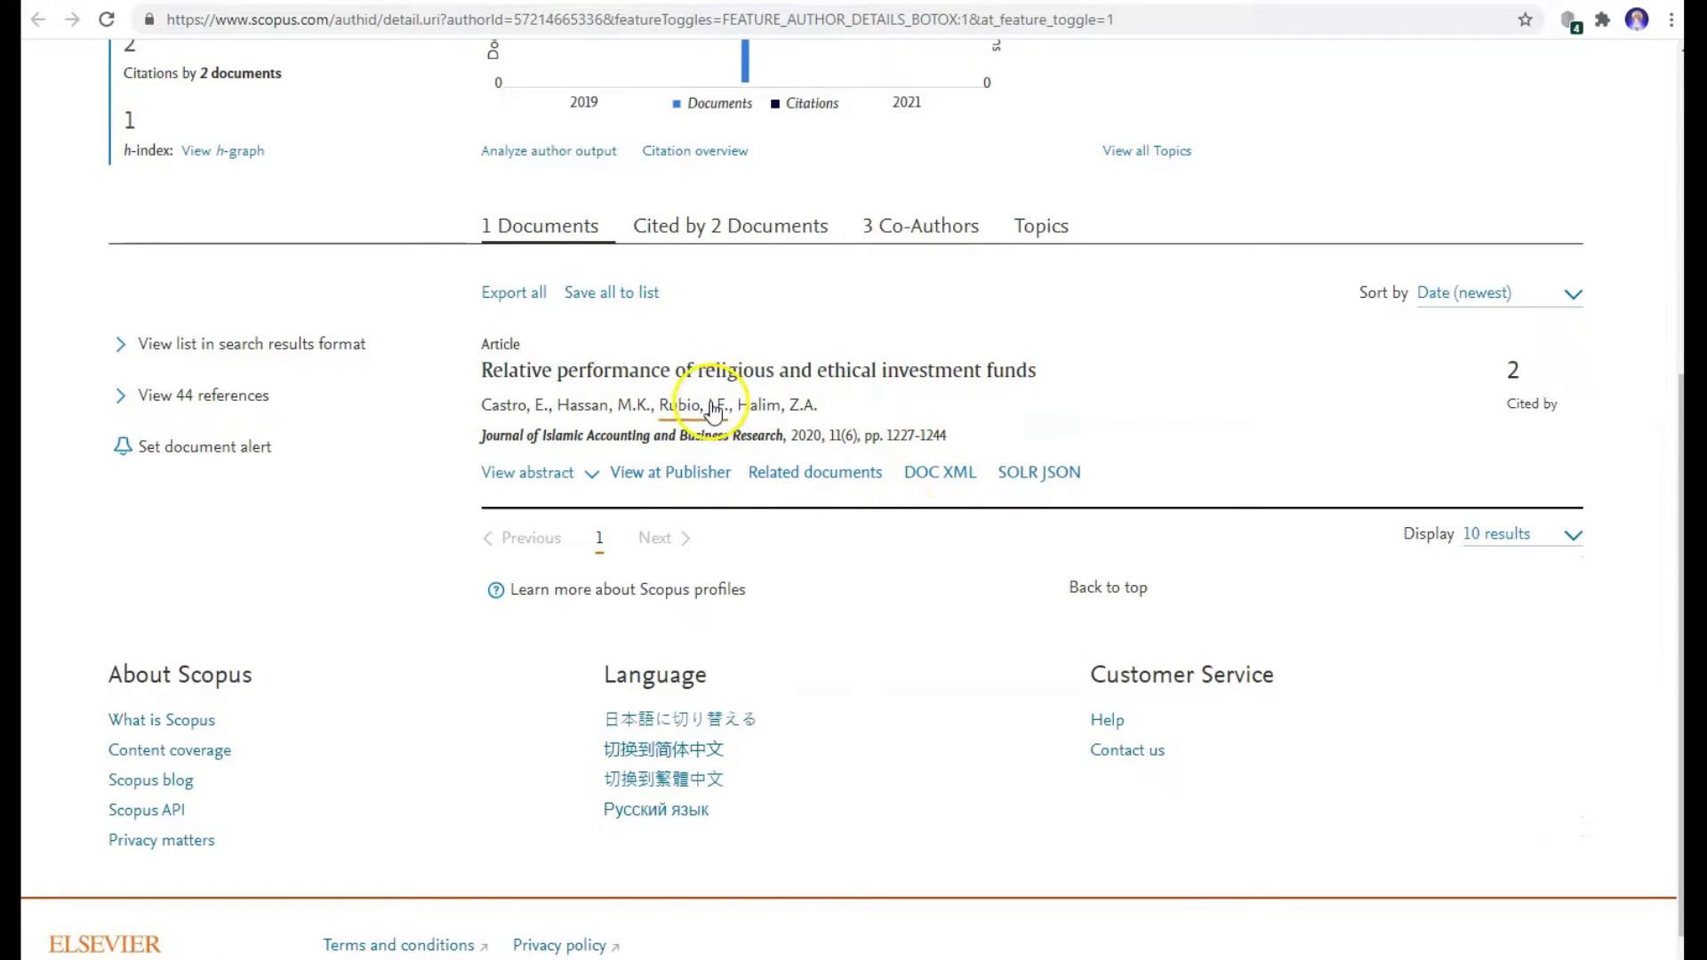
scroll(707, 393, up, 4)
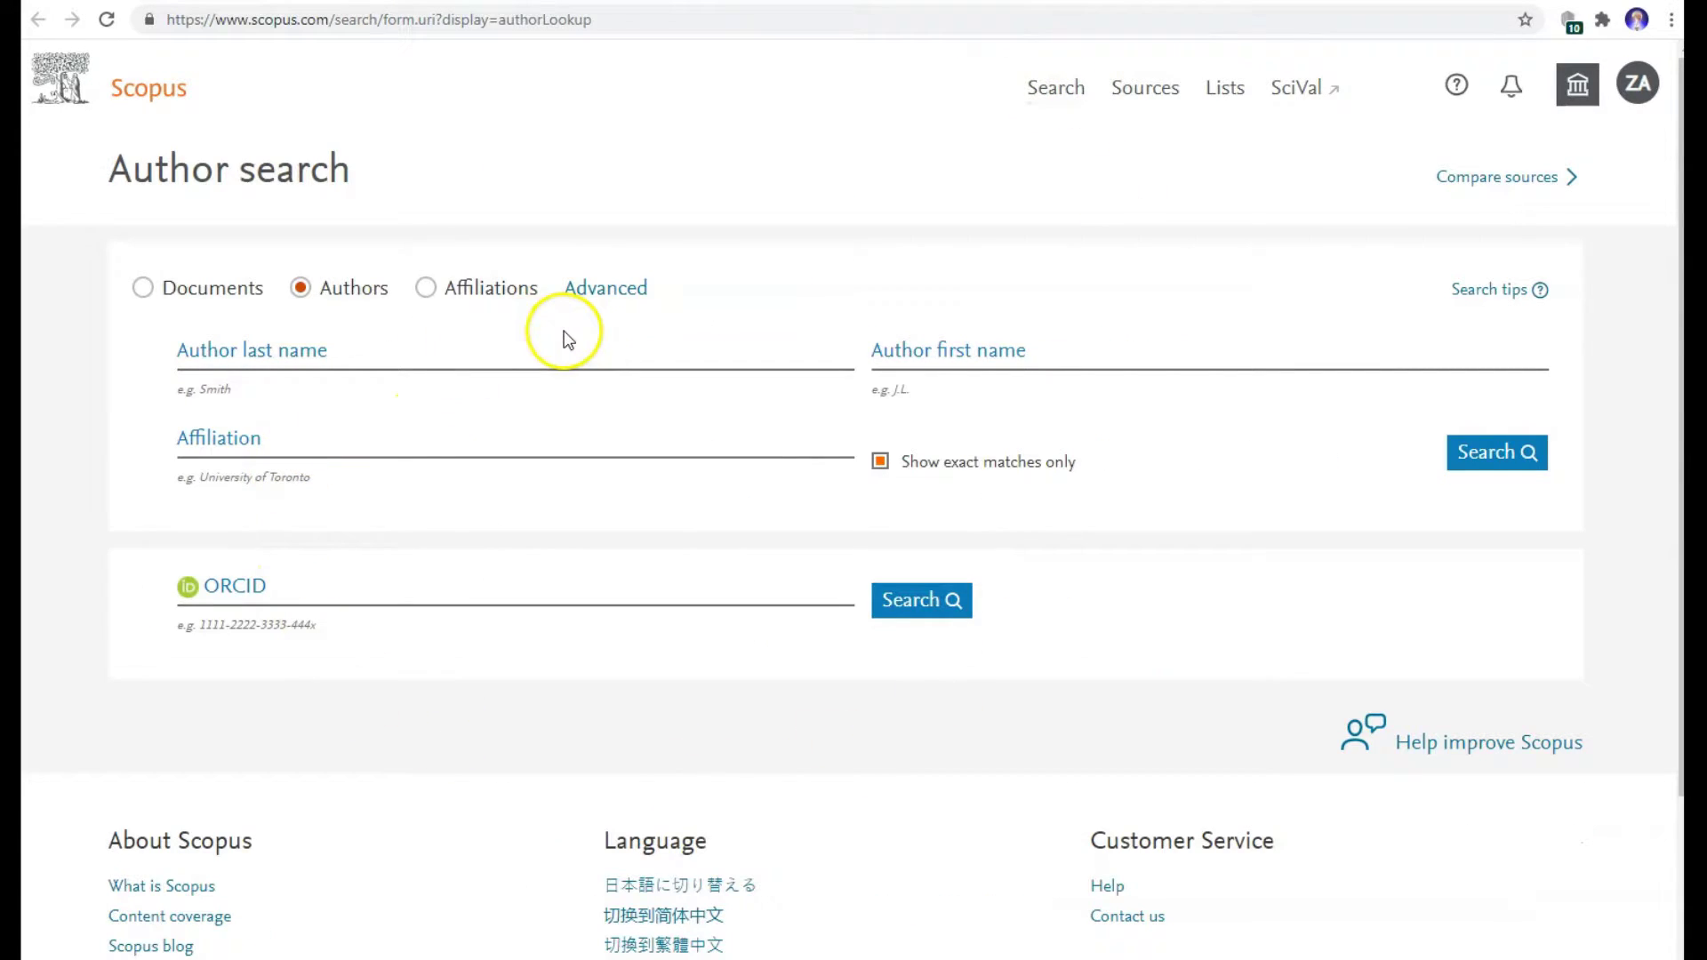
- Search authors with last name Halim and first name Zairihan, exact matches only
click(338, 357)
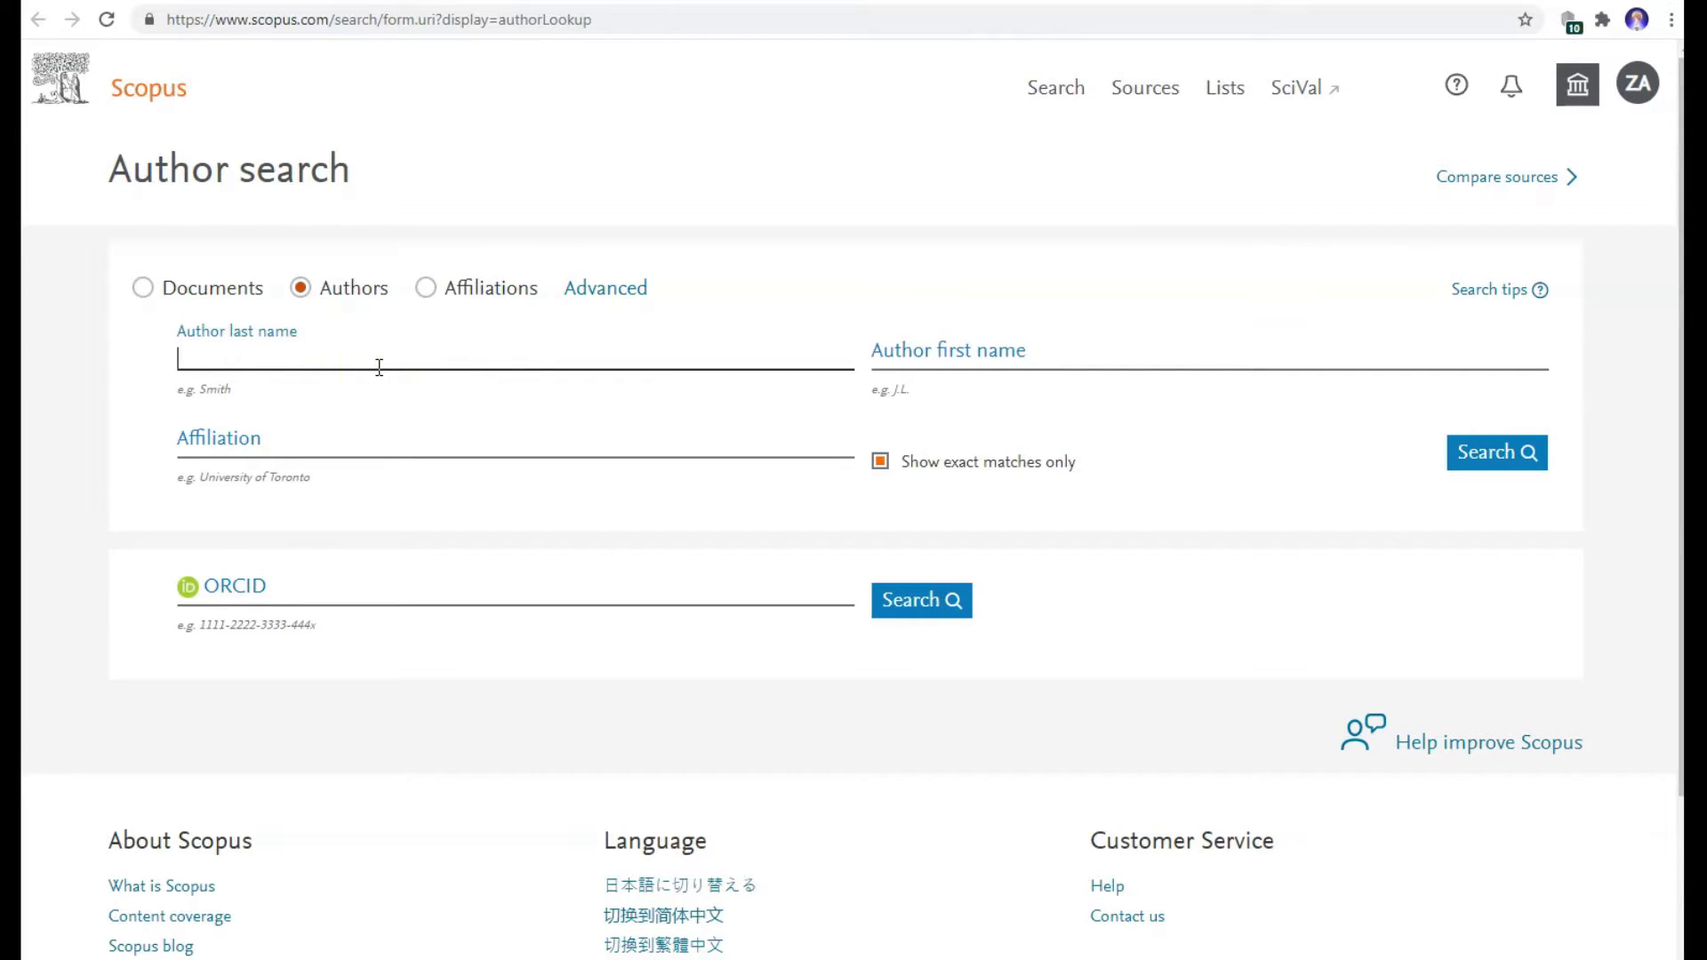
text(halim)
click(1022, 353)
text(zairihan)
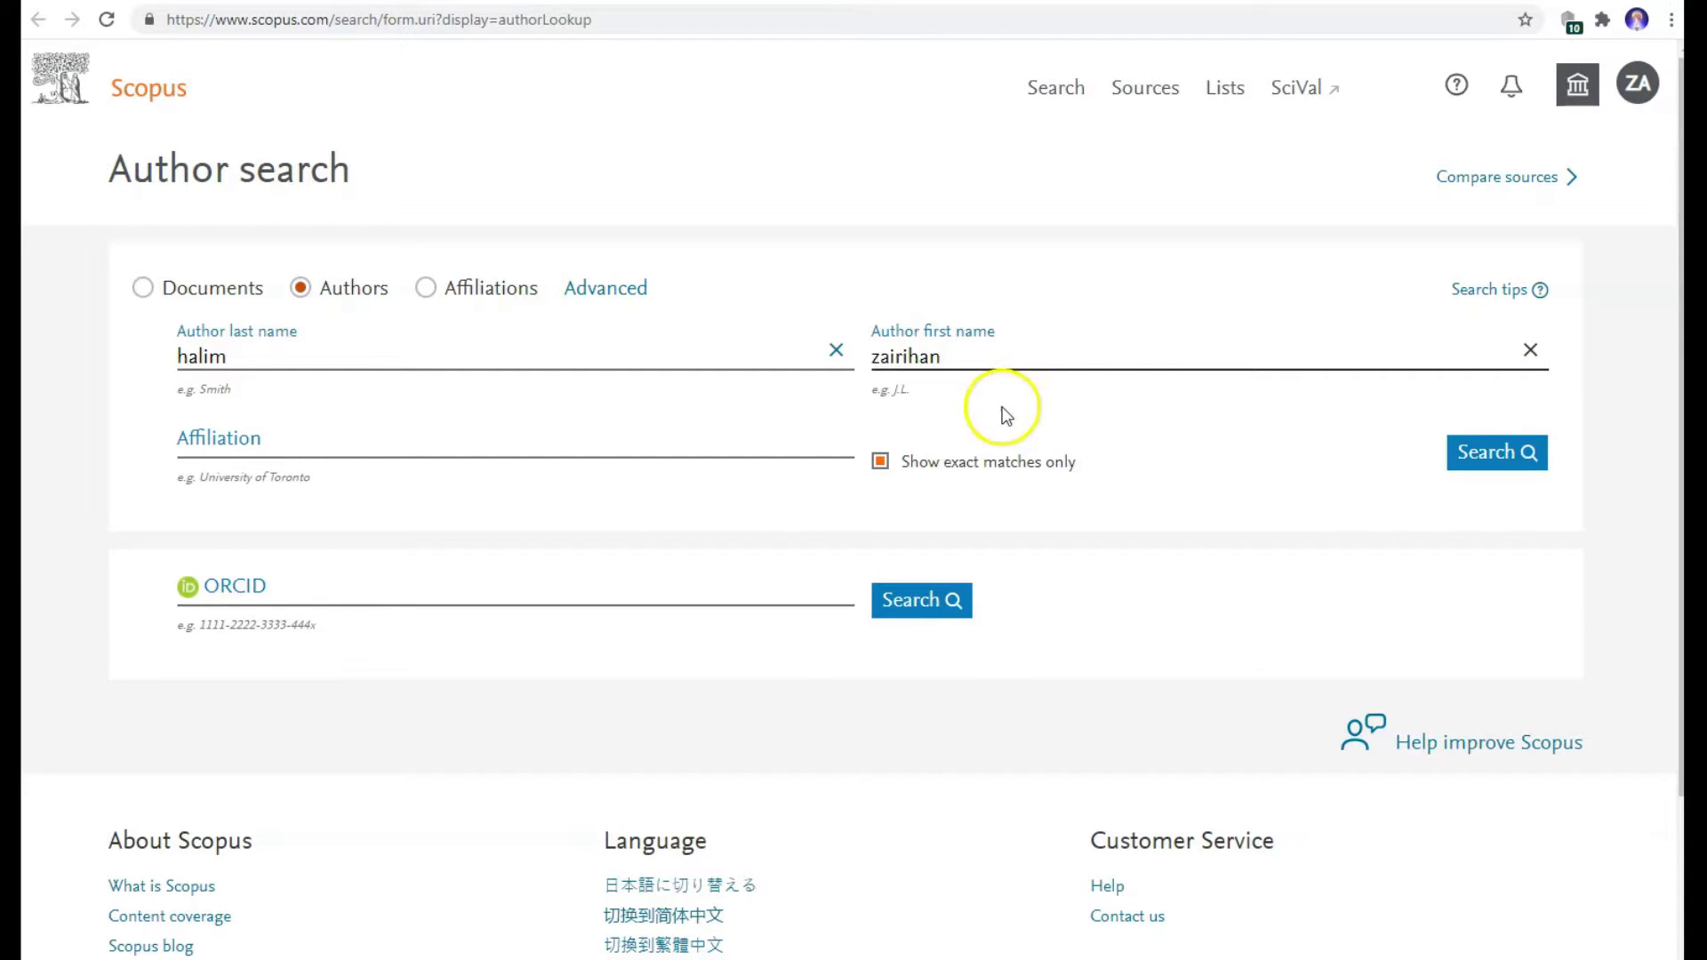
click(883, 465)
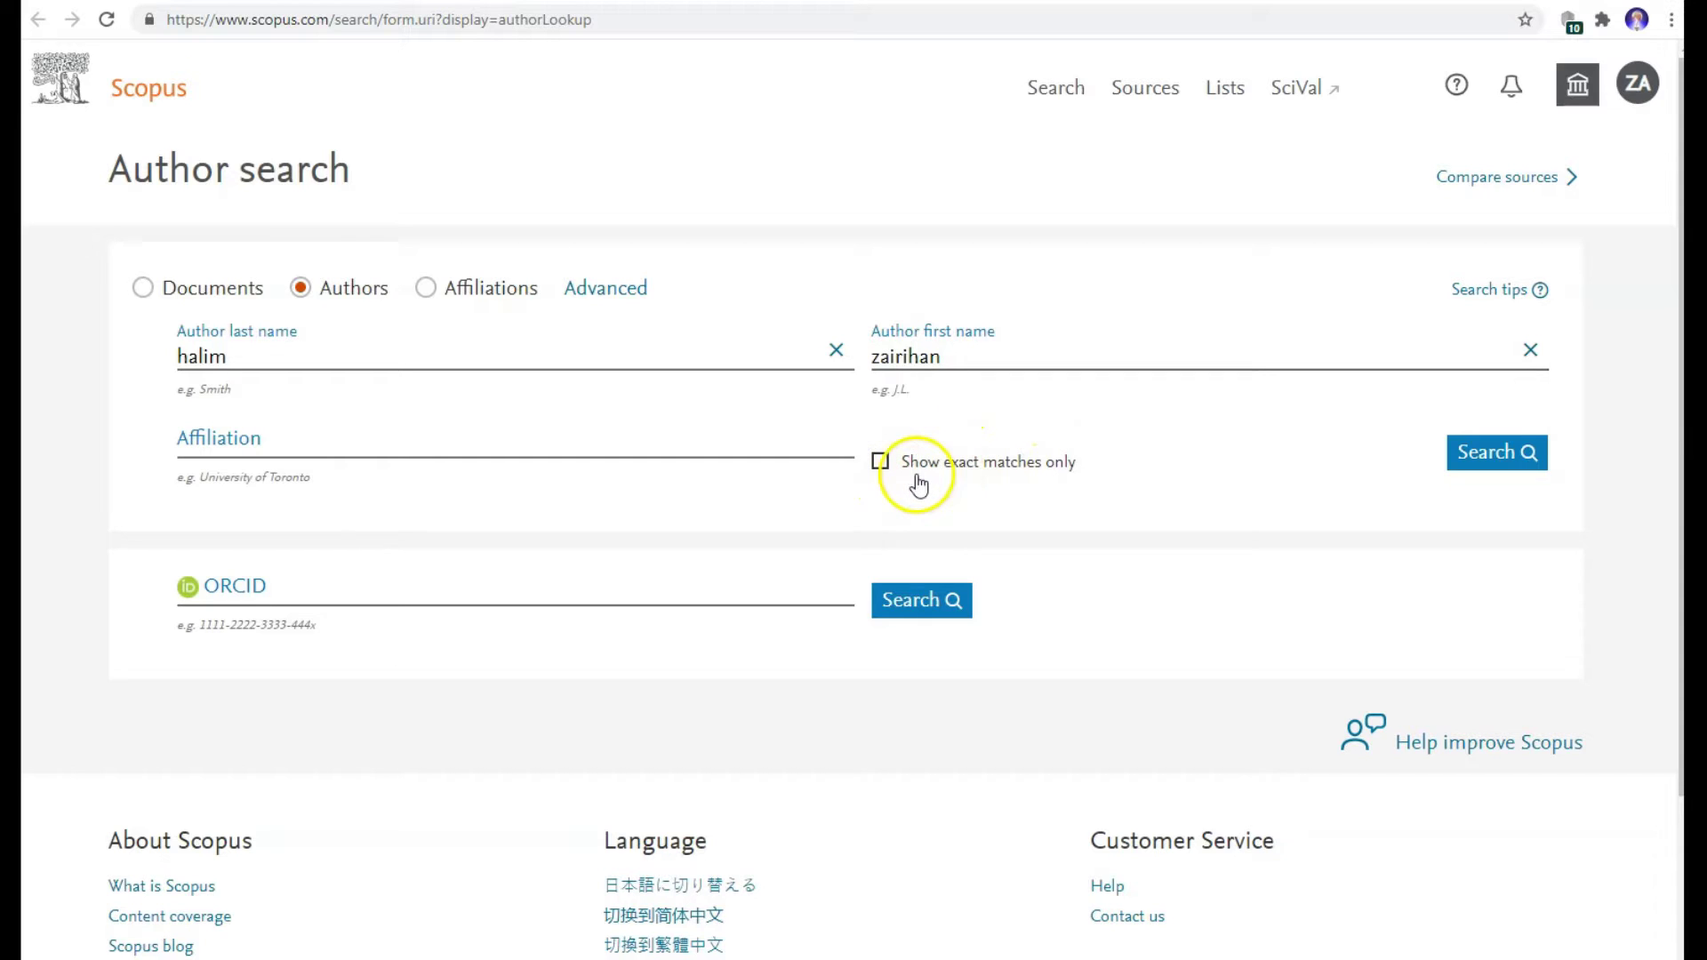
click(883, 464)
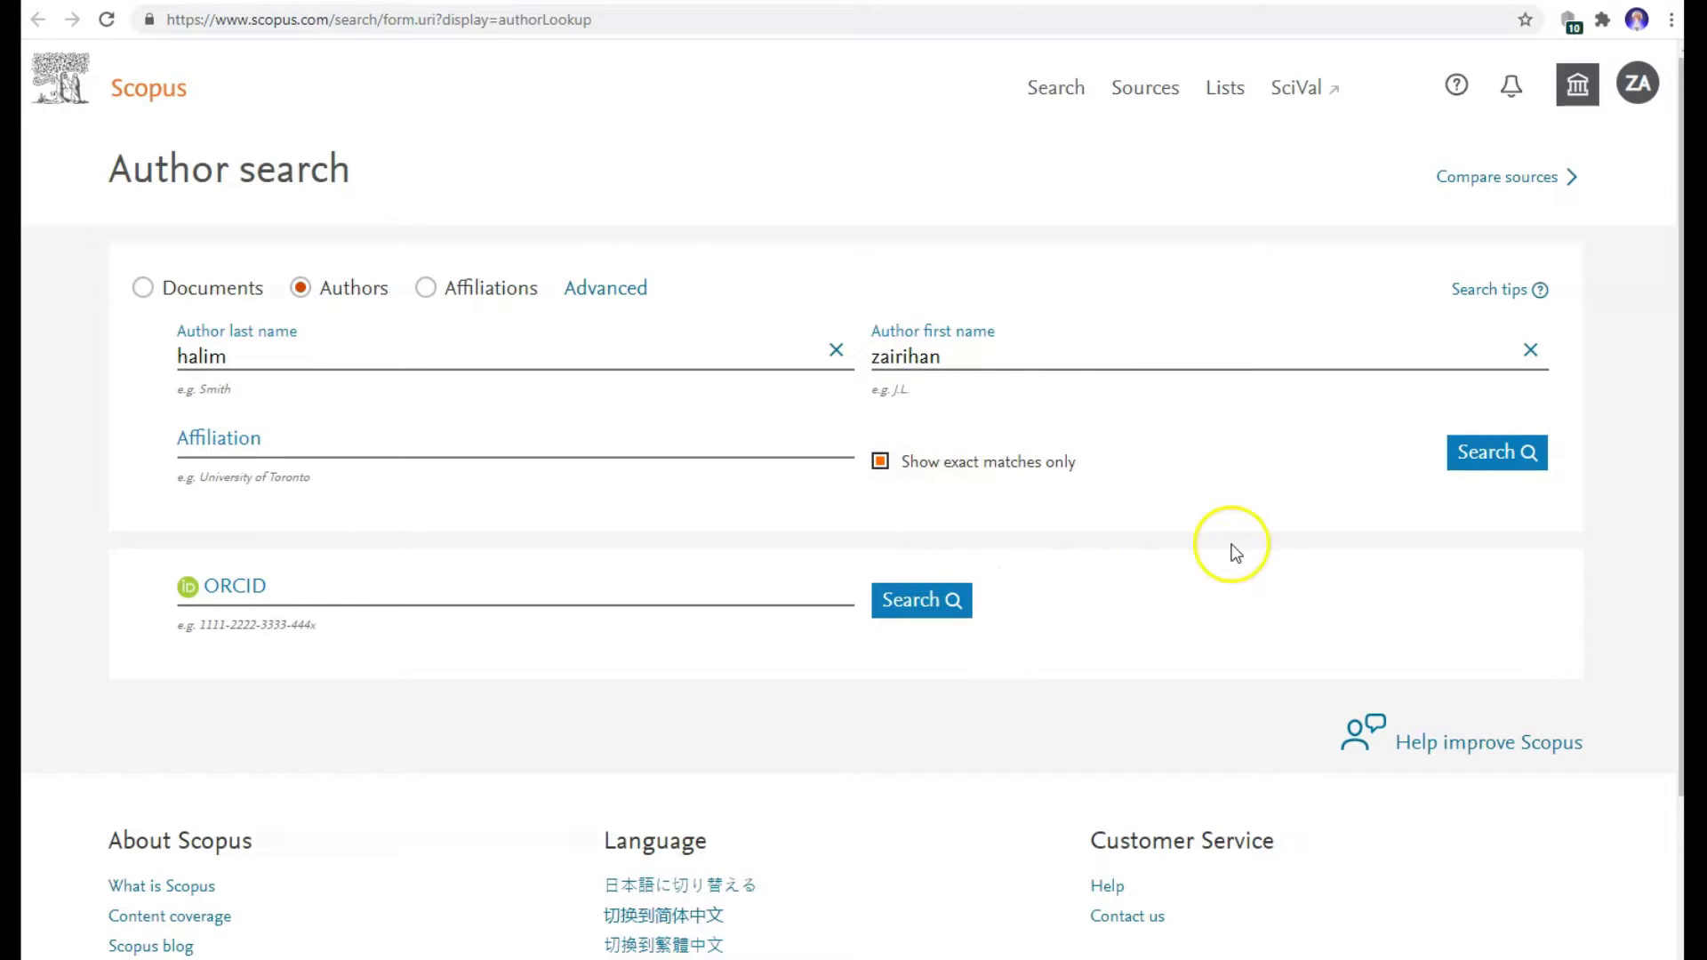
click(1497, 459)
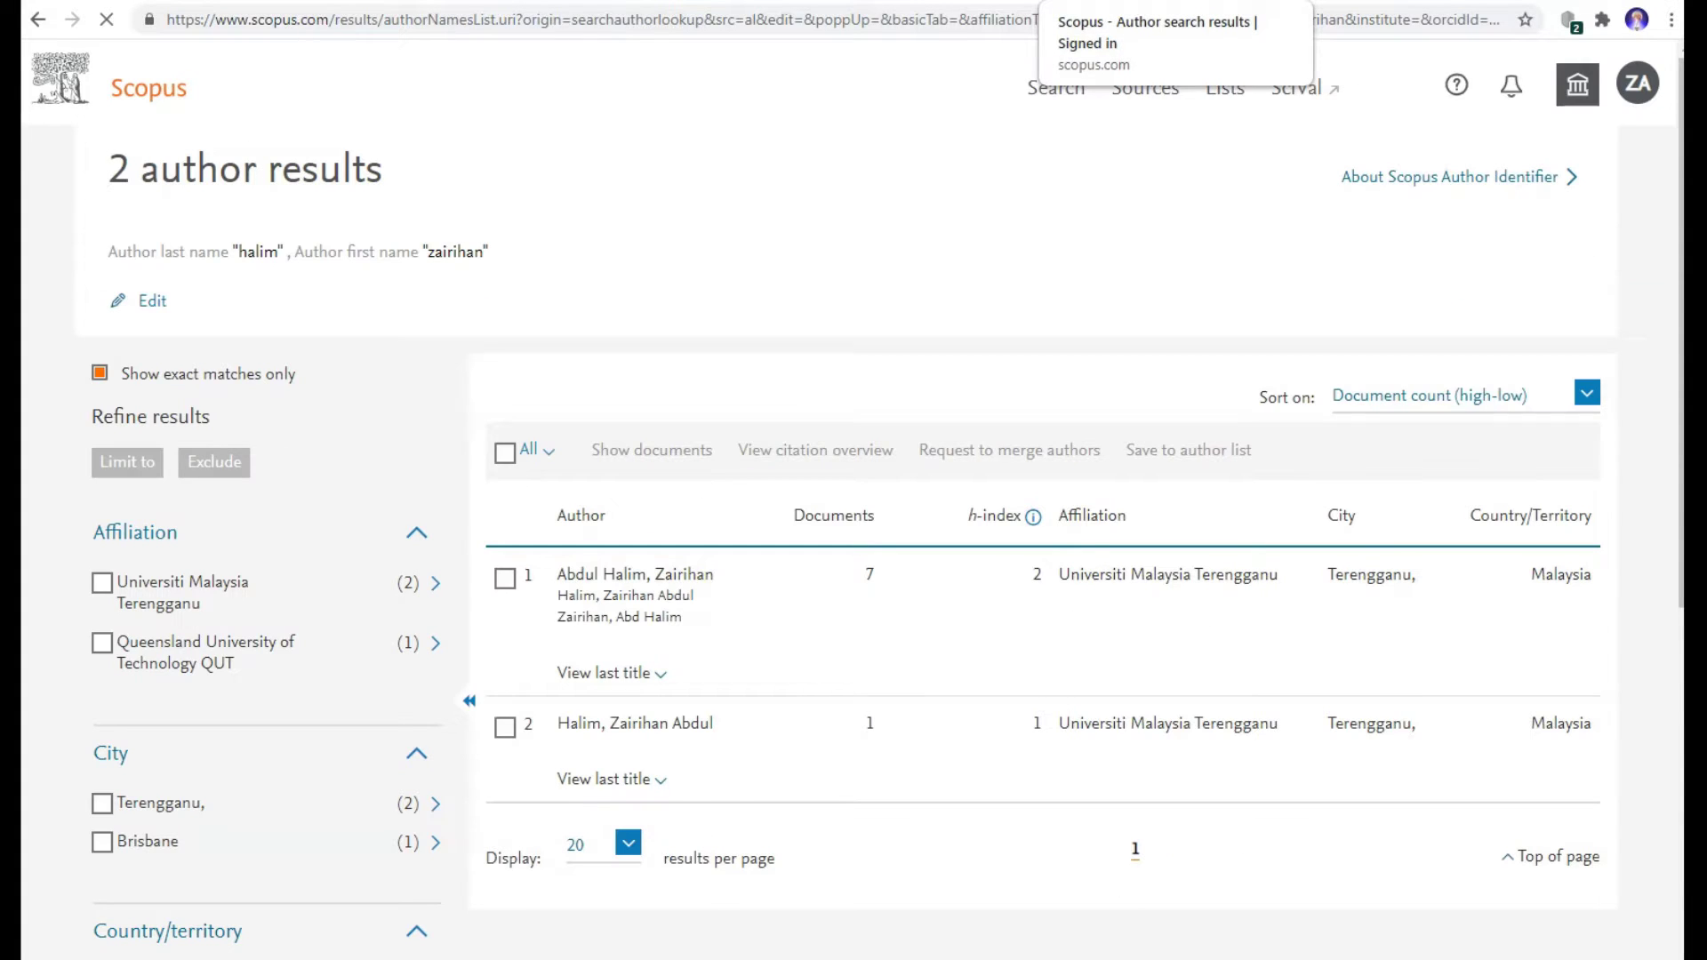
scroll(705, 819, down, 3)
scroll(672, 508, up, 2)
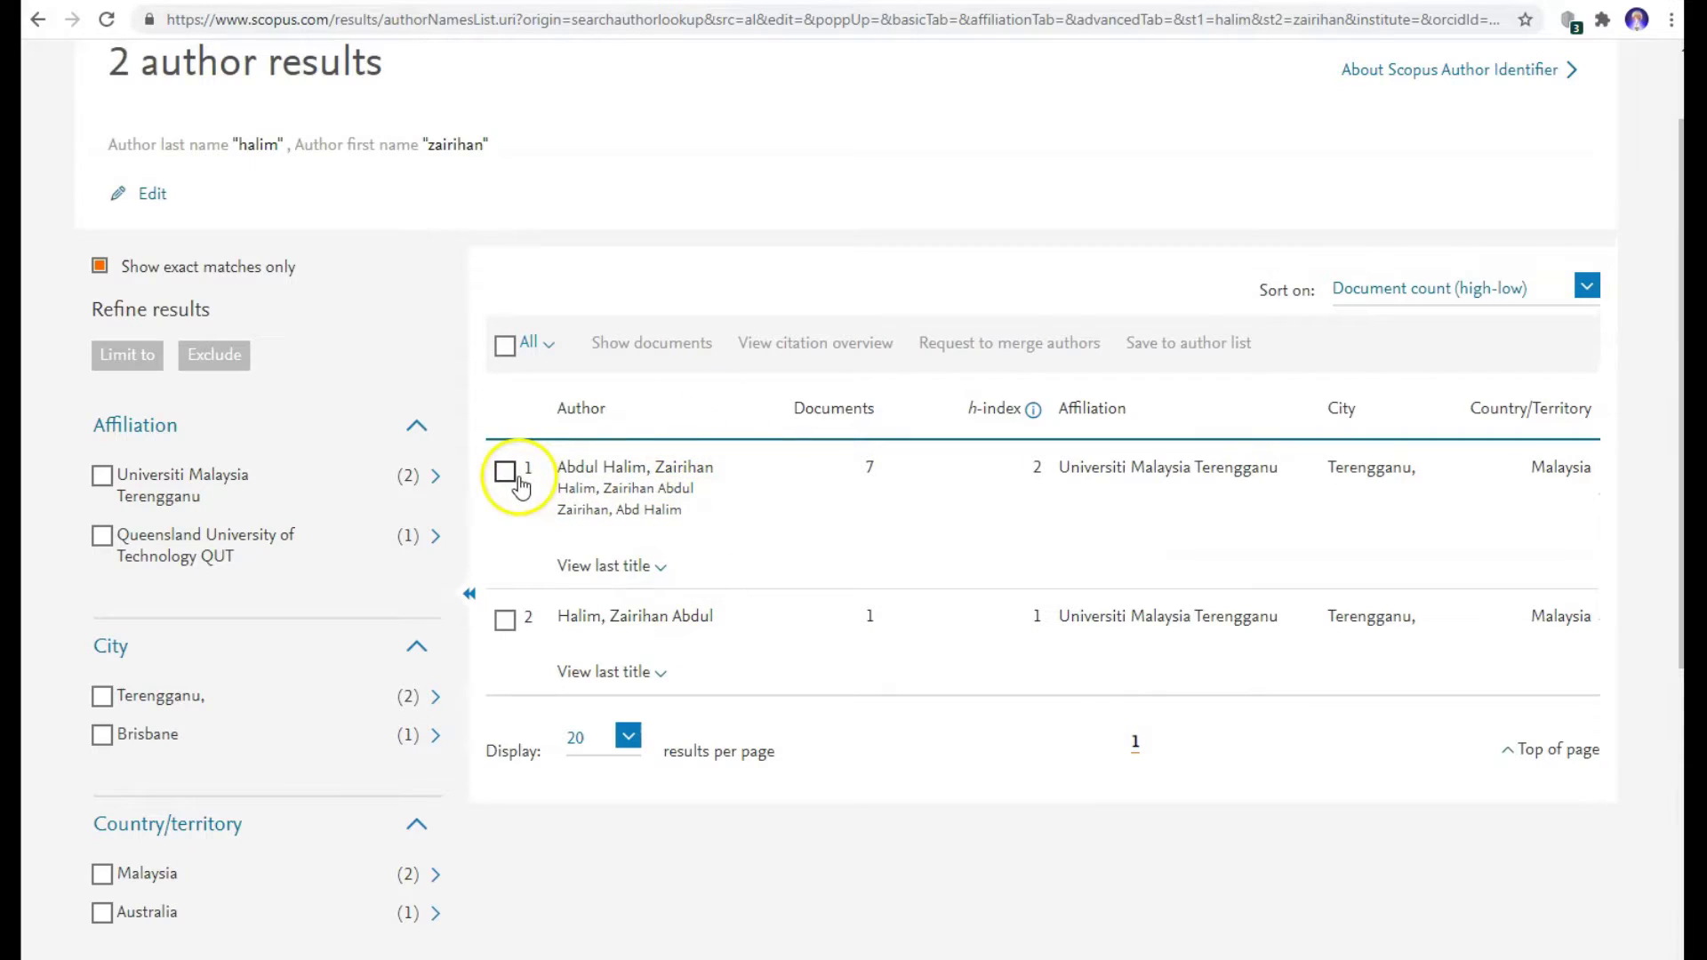
click(506, 471)
click(505, 619)
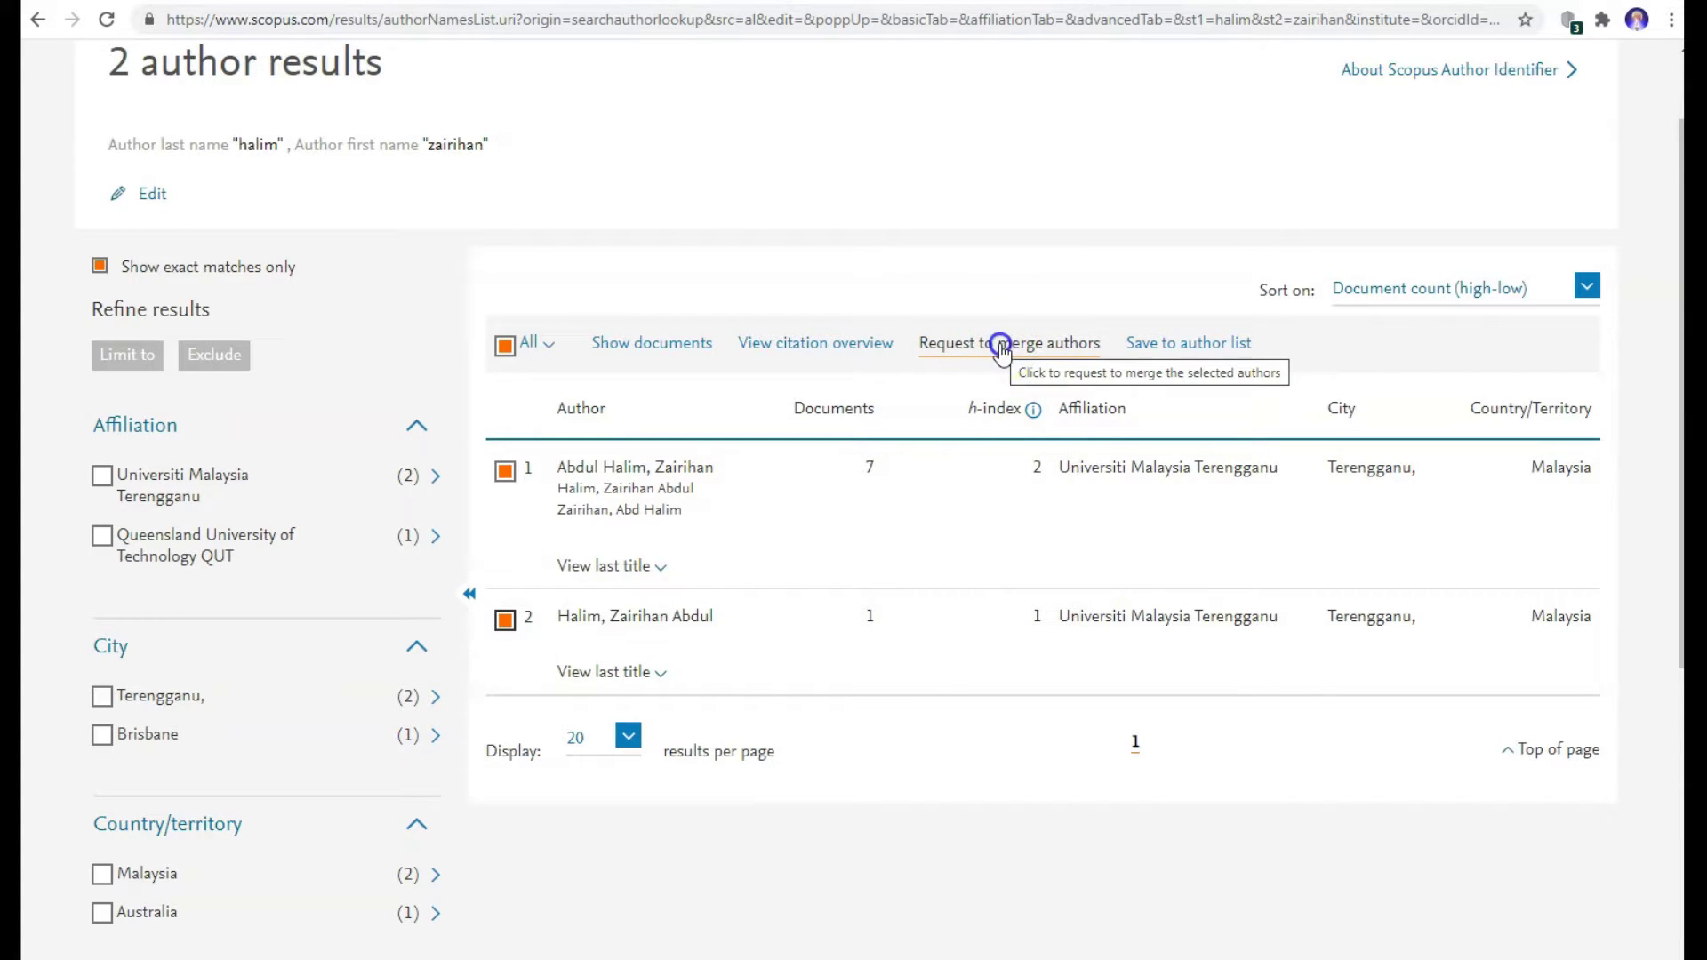
click(1002, 344)
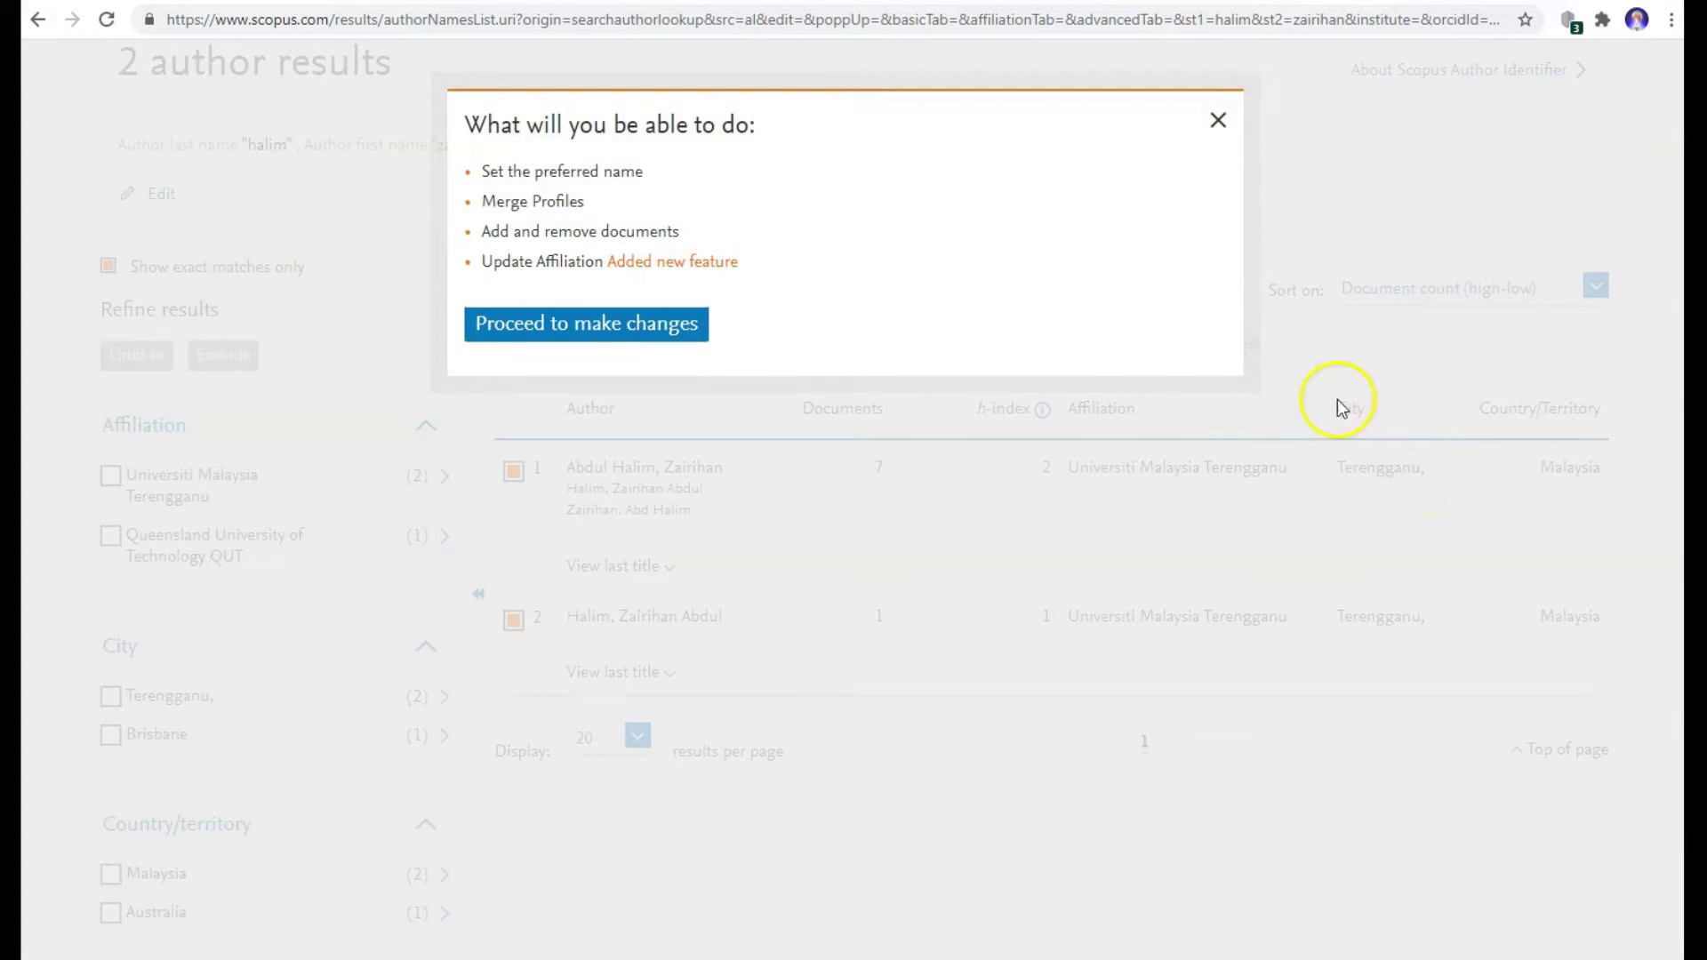
click(602, 324)
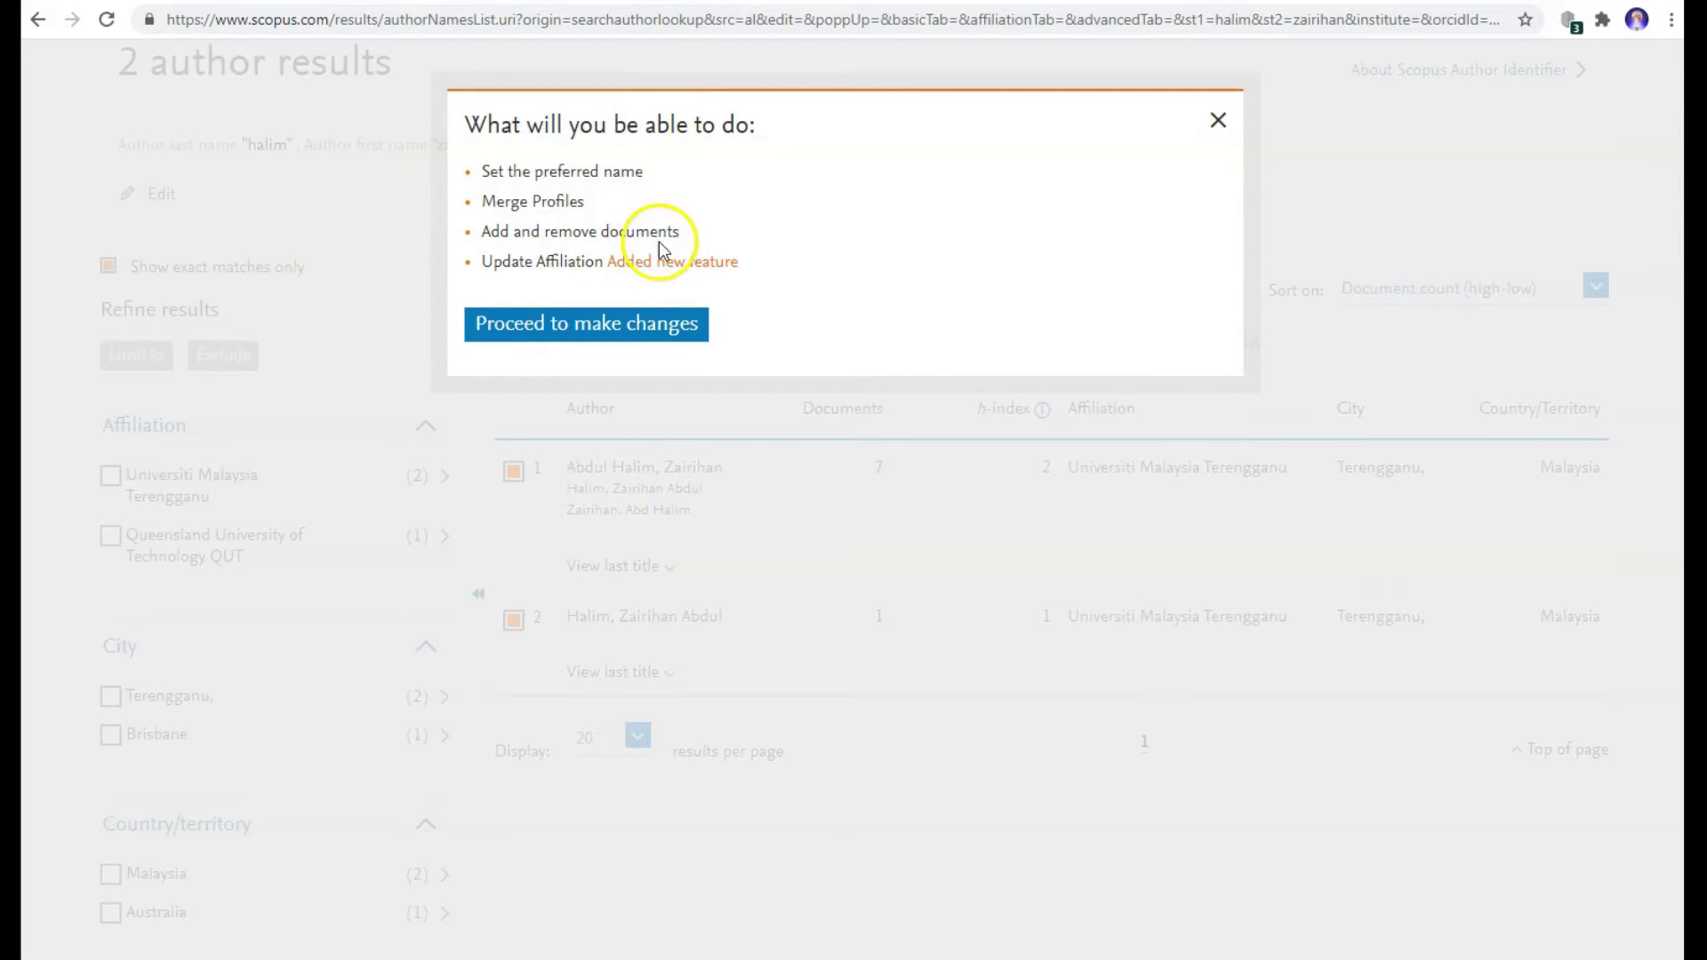
click(565, 327)
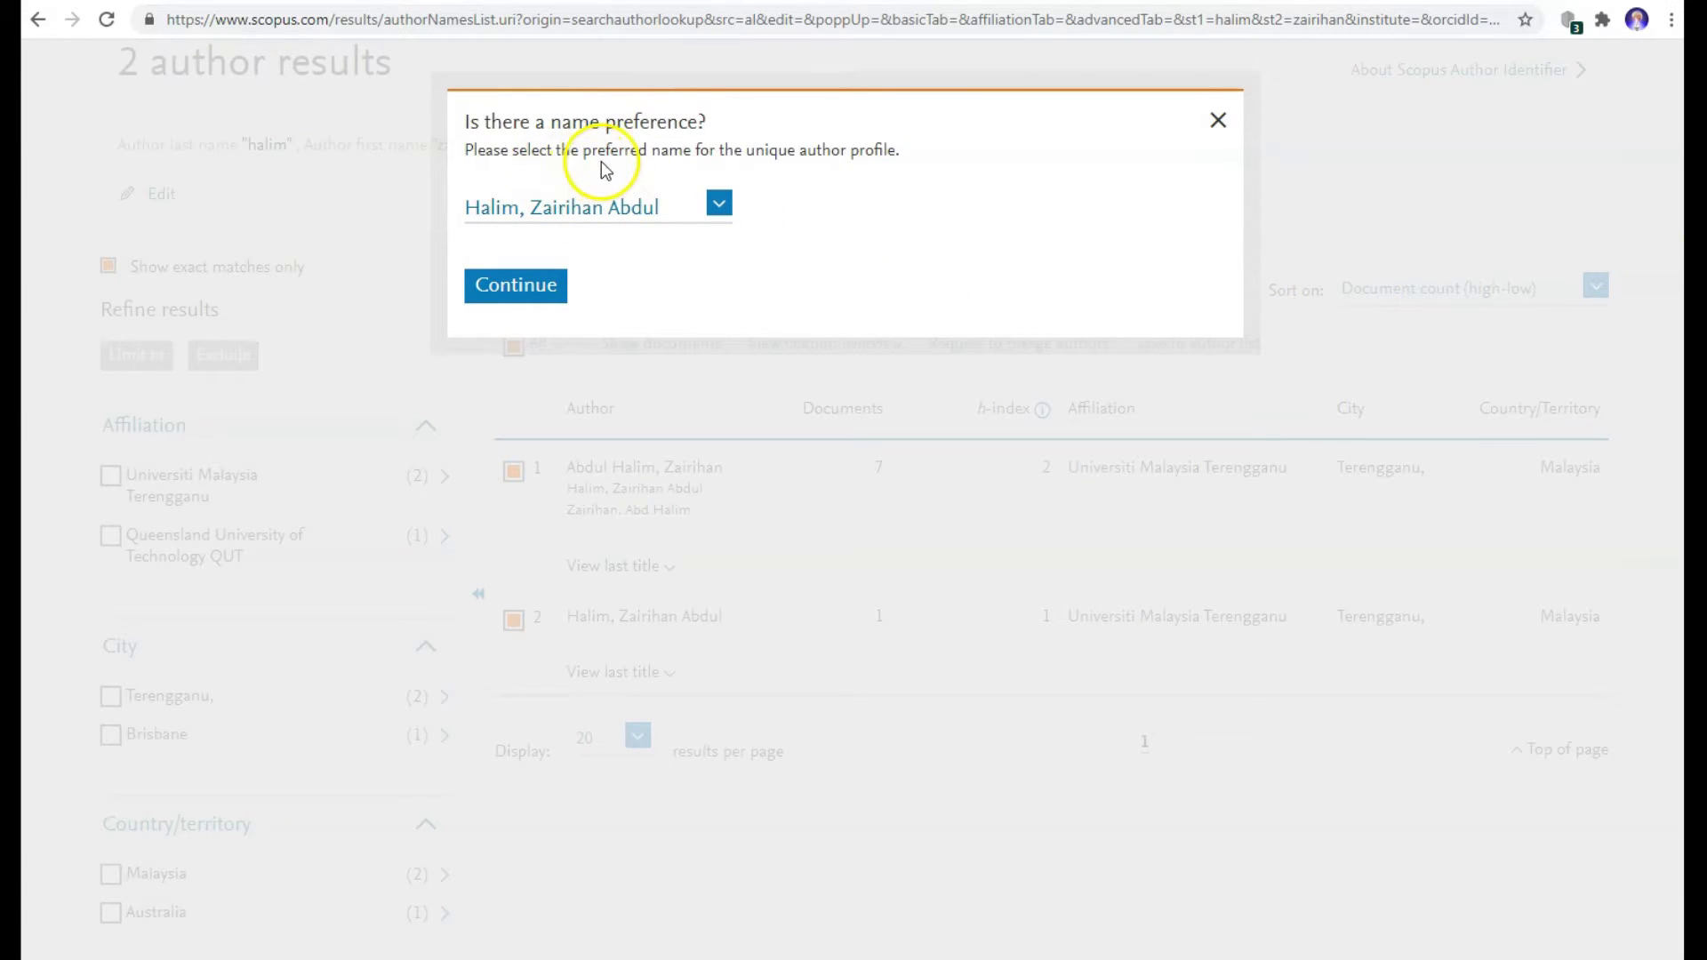
click(718, 203)
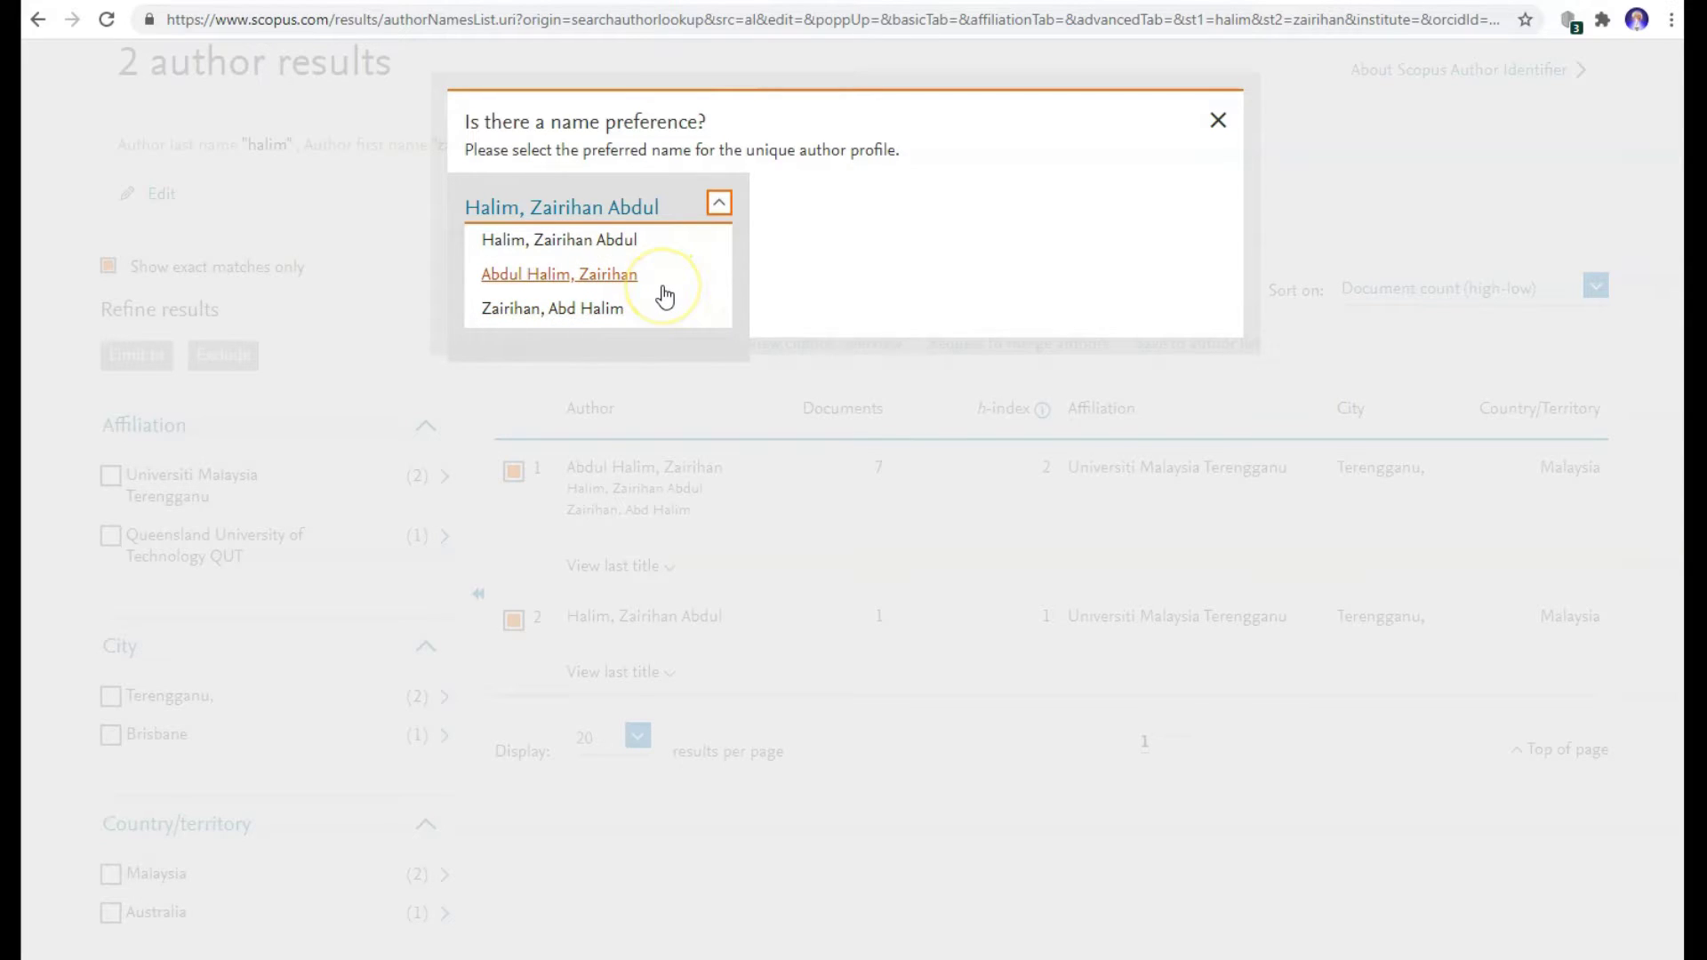
click(553, 275)
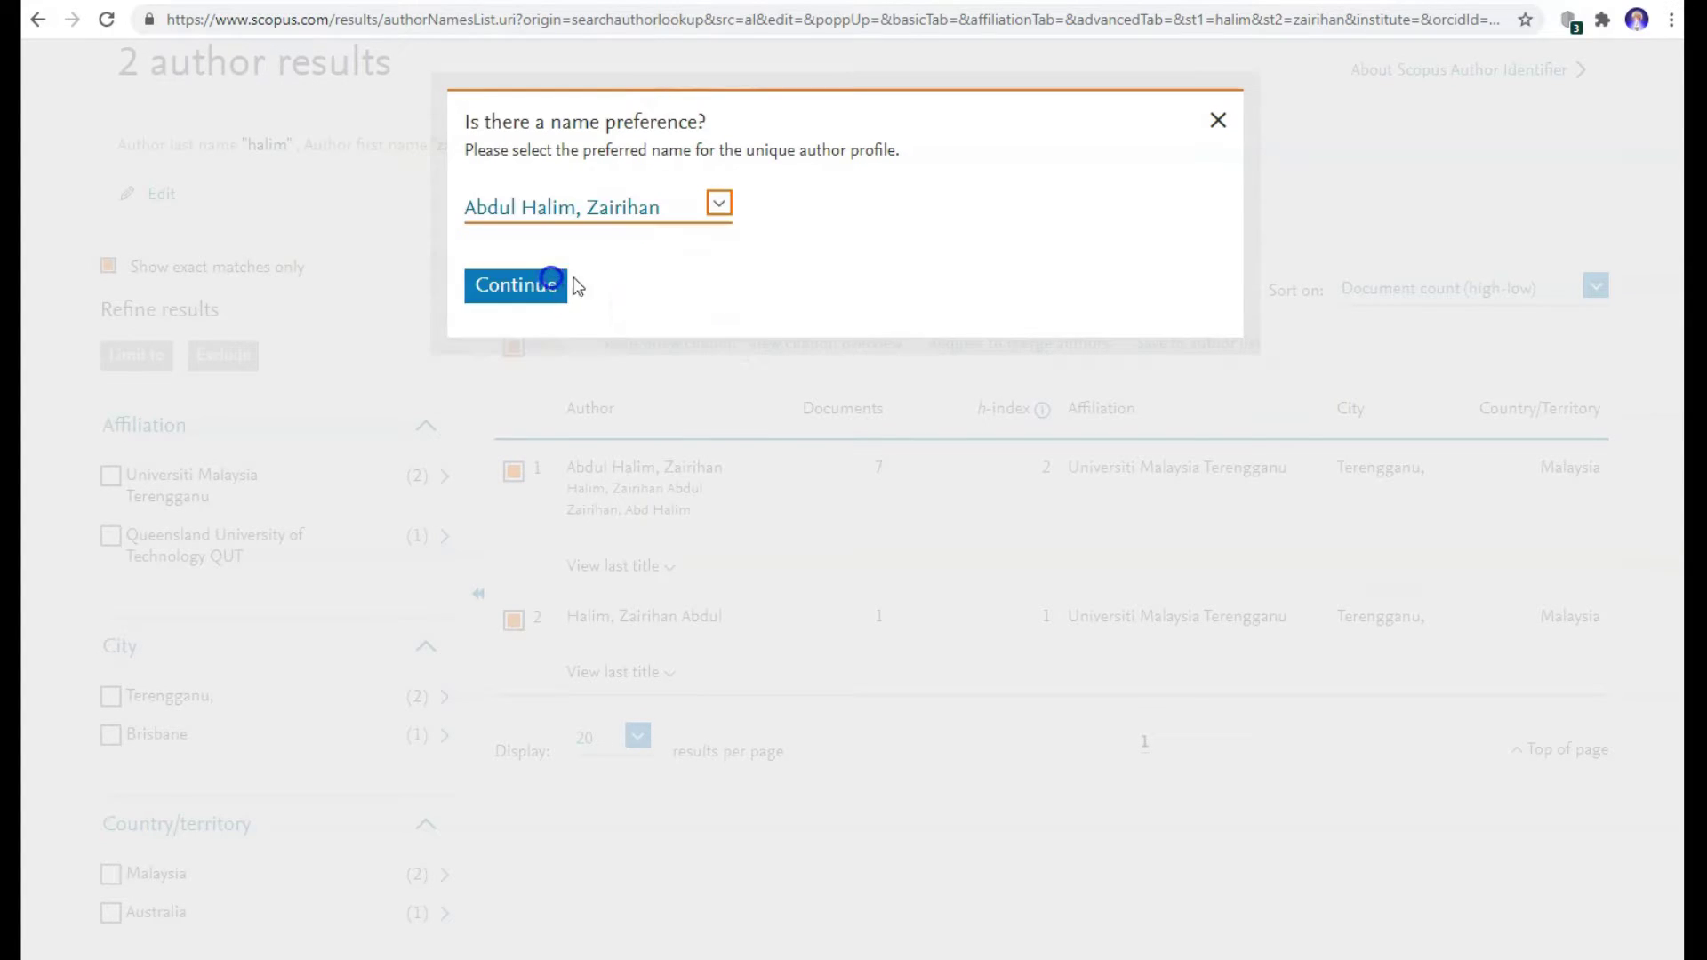
click(510, 286)
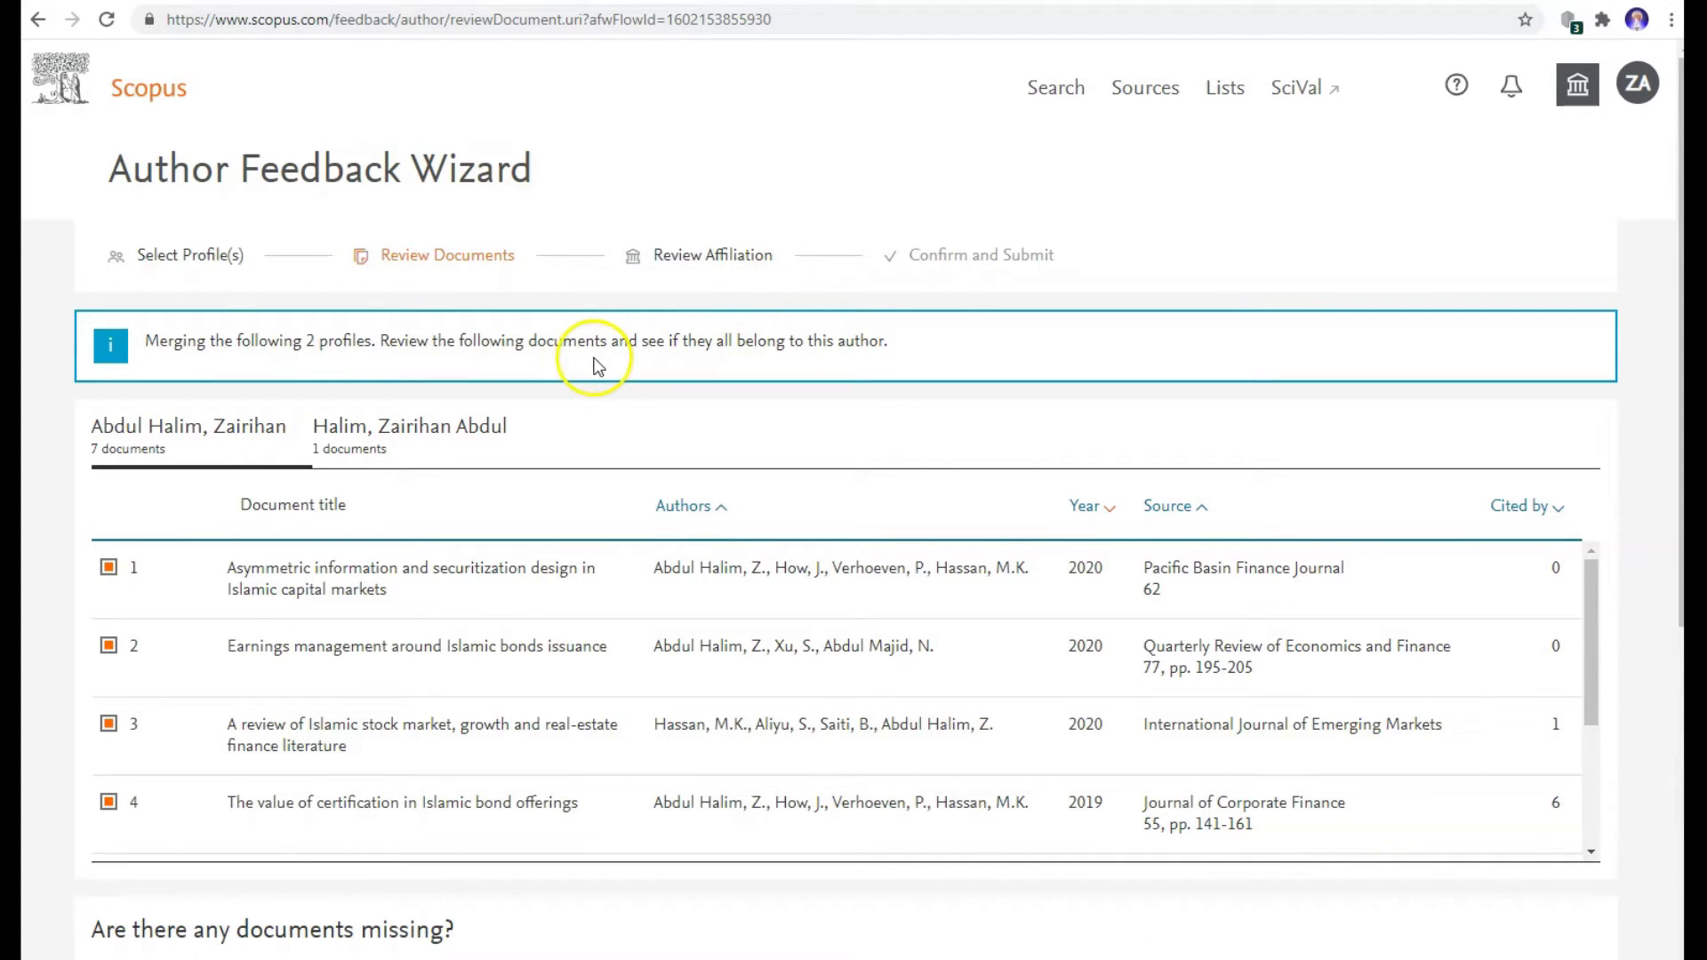
scroll(490, 623, down, 2)
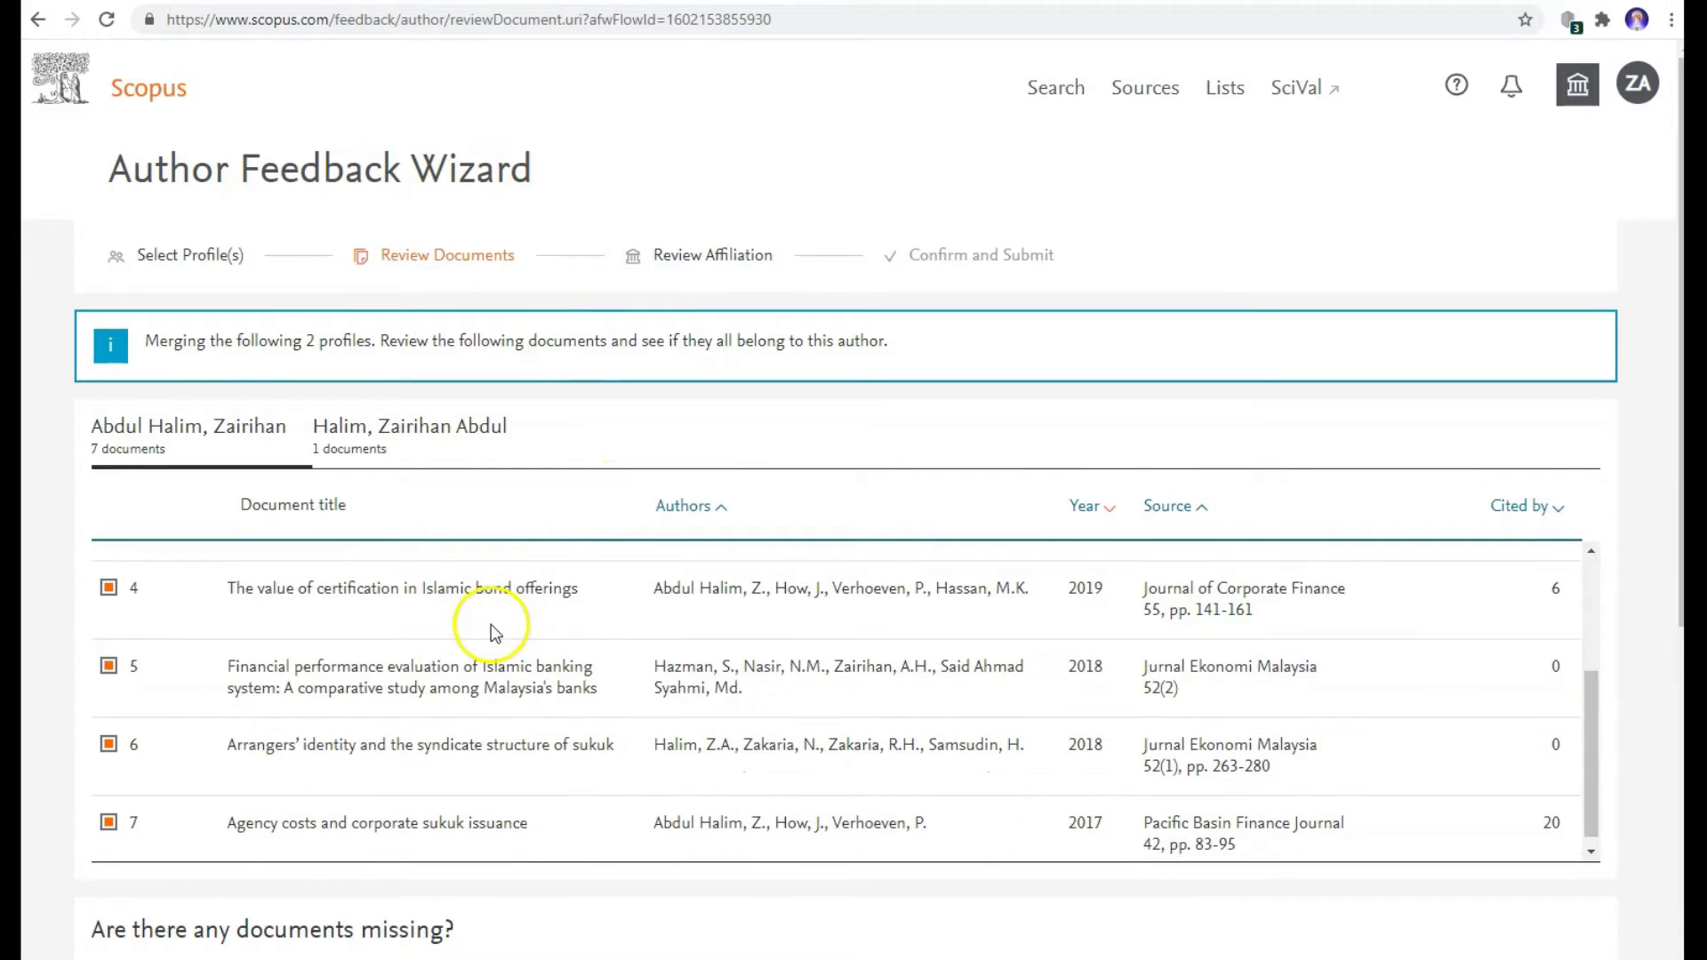
scroll(1161, 446, down, 2)
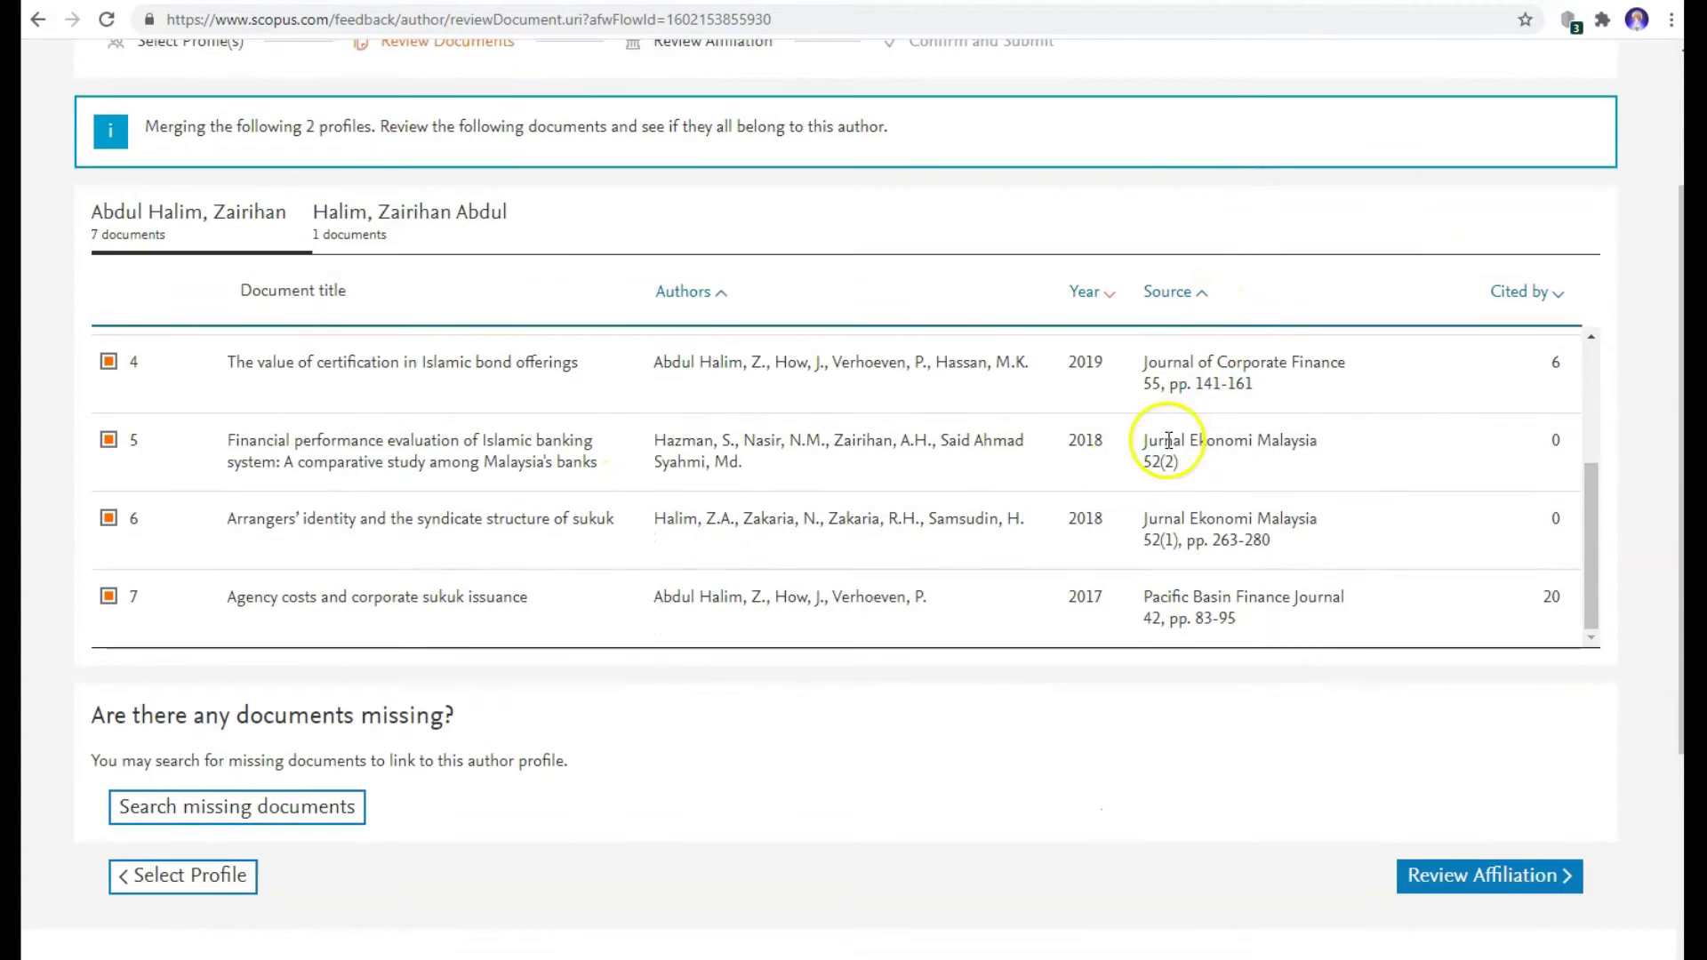
scroll(320, 537, up, 2)
scroll(323, 542, up, 2)
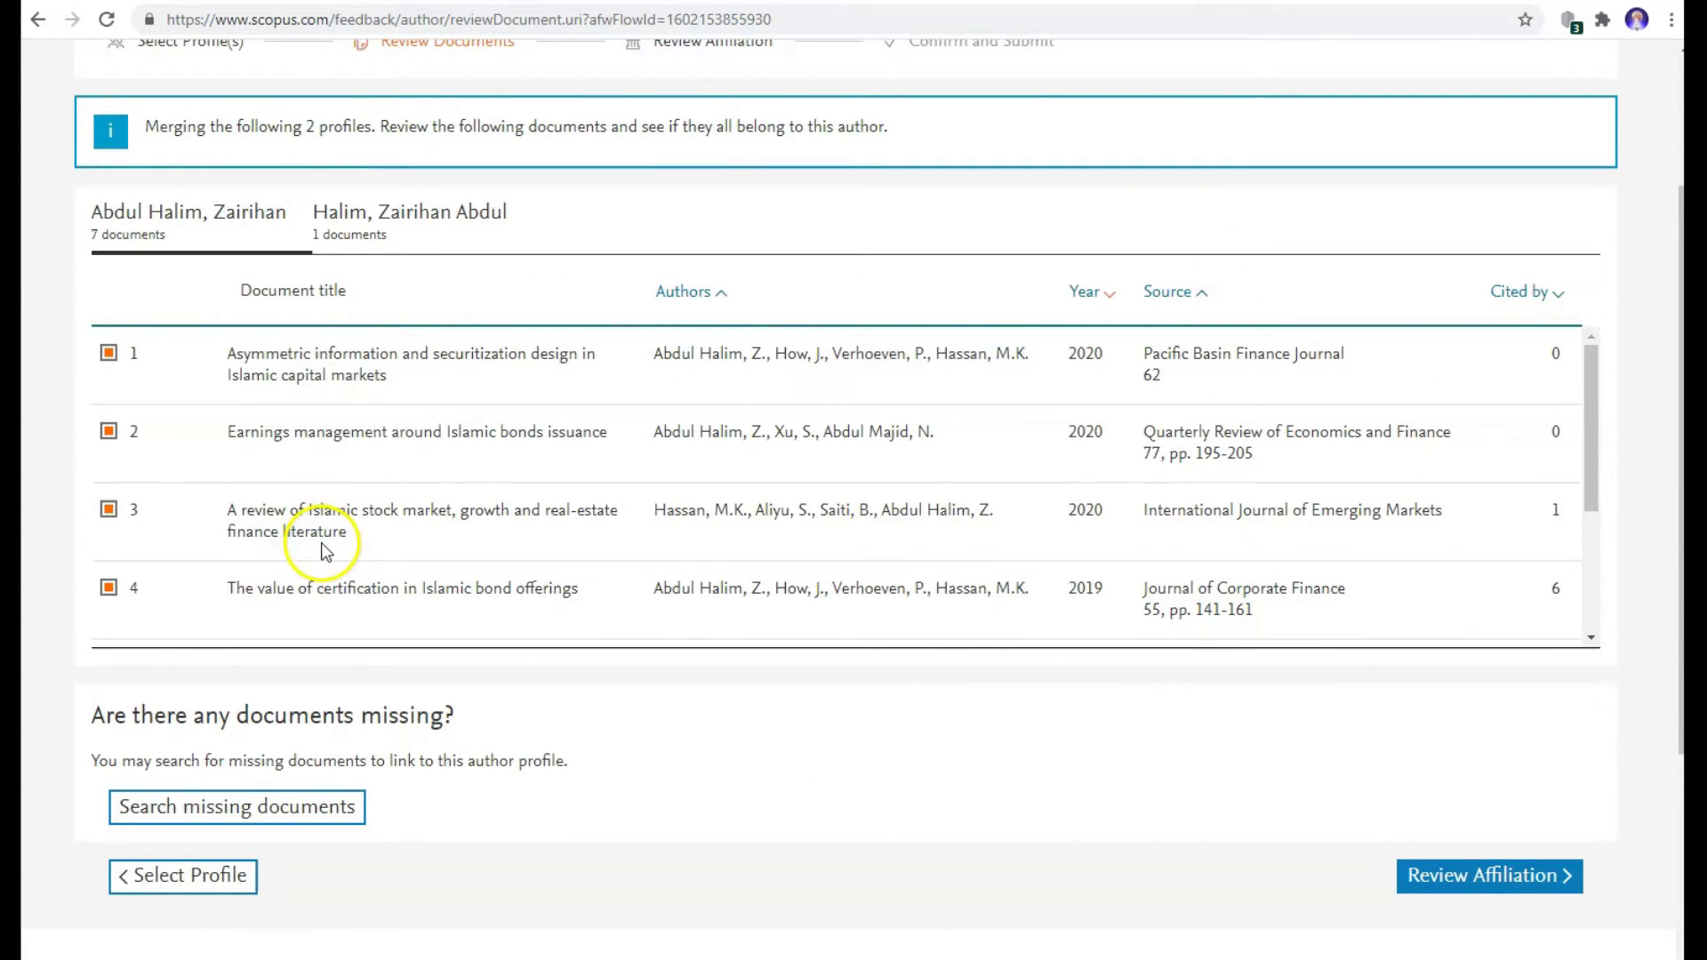
scroll(287, 520, up, 1)
scroll(281, 513, up, 2)
scroll(327, 533, down, 2)
scroll(373, 566, down, 2)
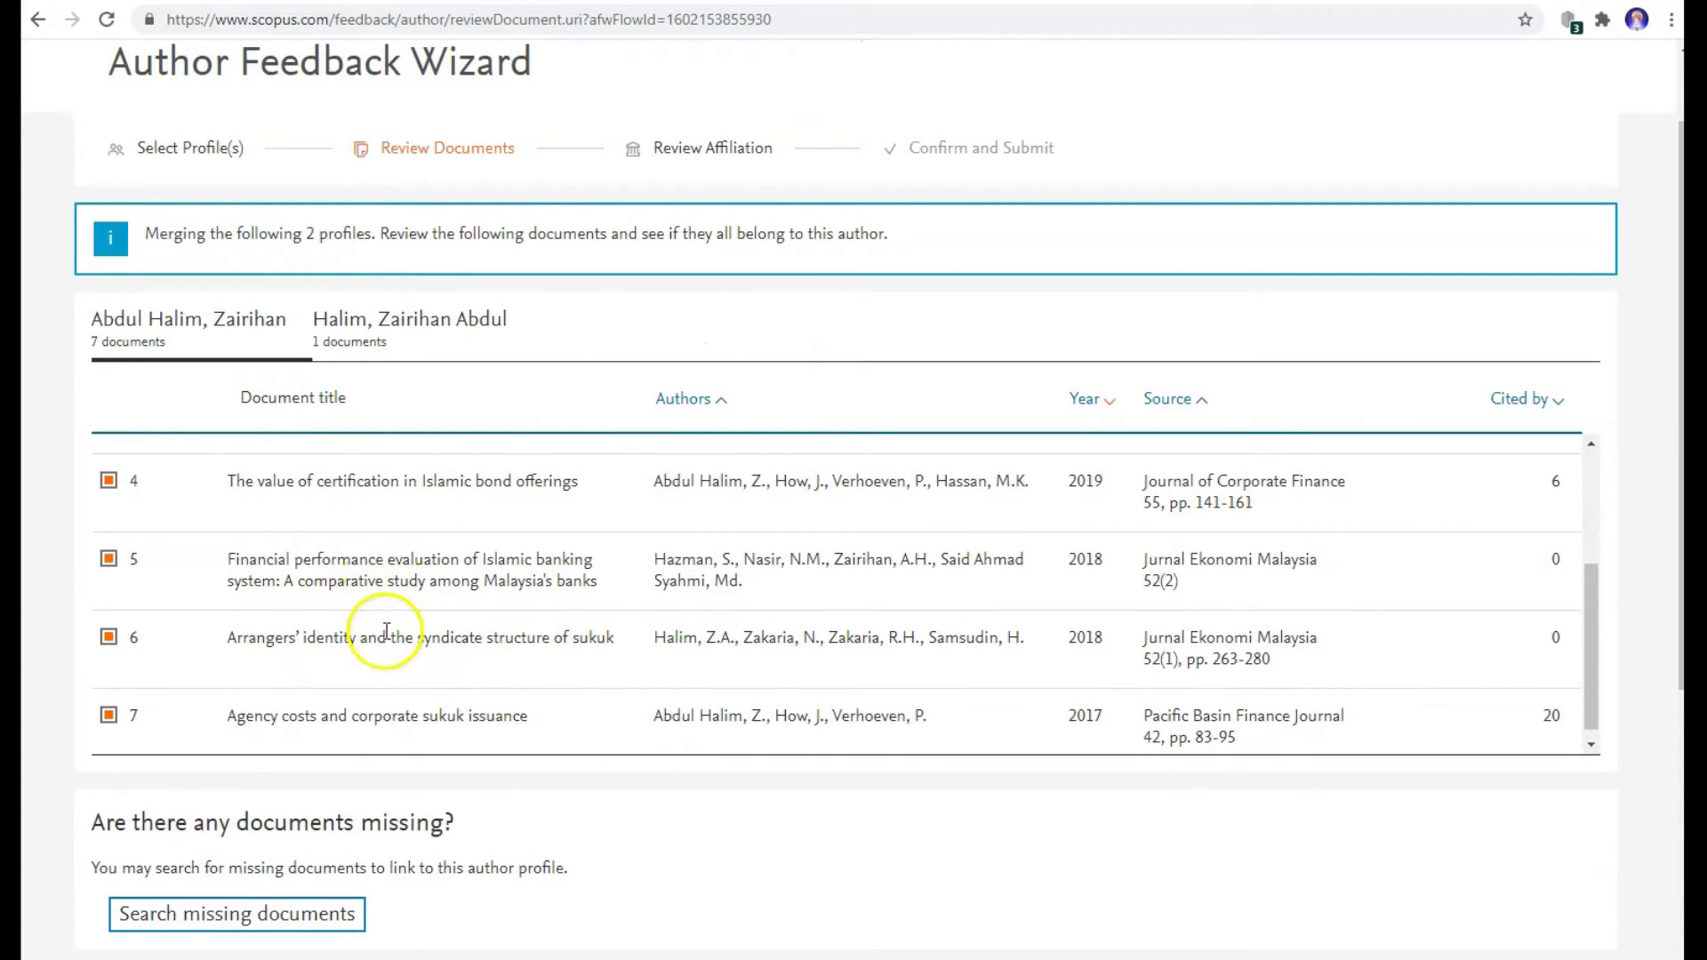
scroll(382, 640, down, 1)
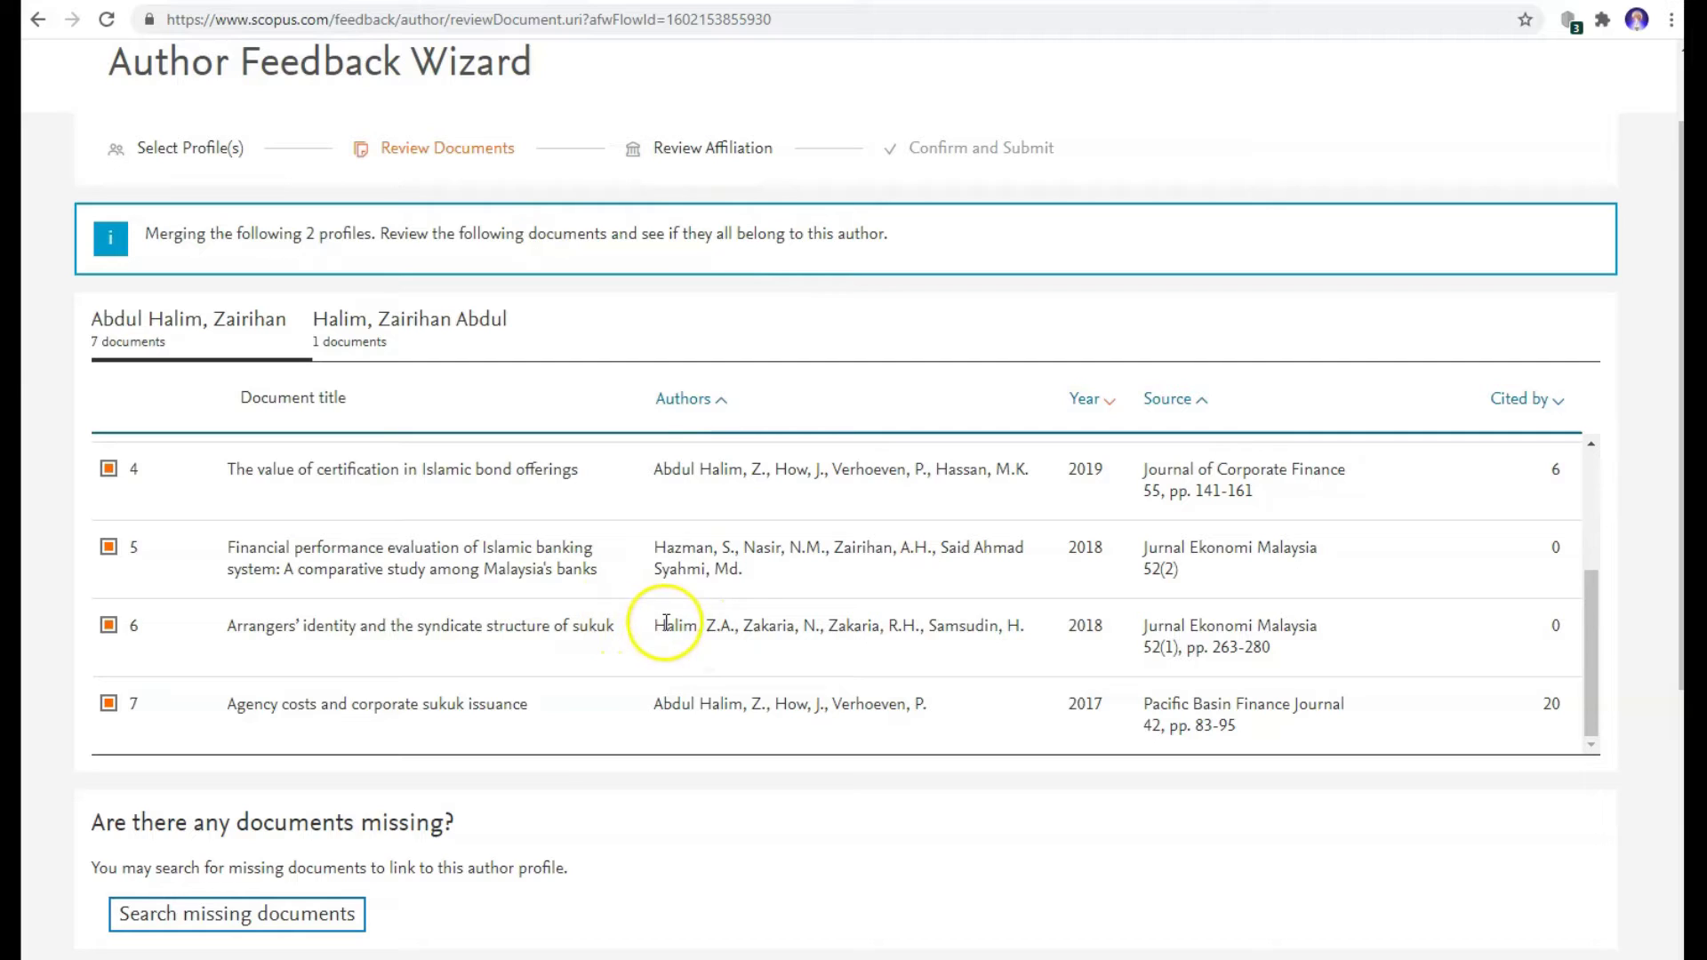
scroll(268, 663, up, 1)
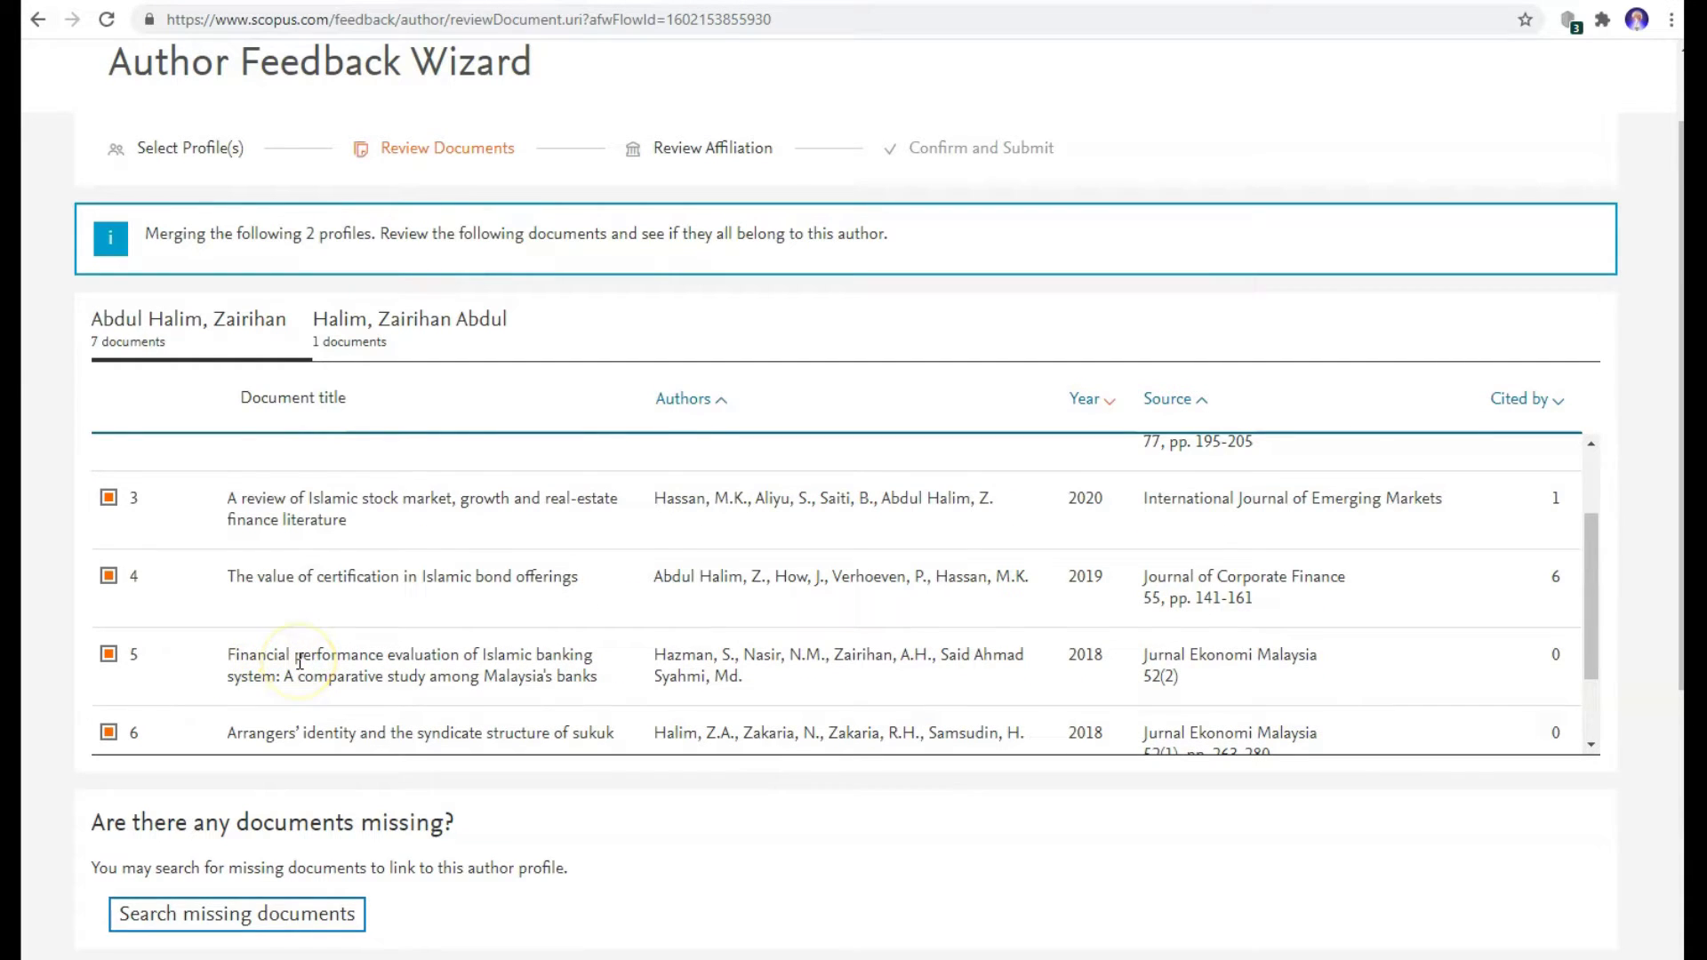
scroll(299, 662, down, 1)
scroll(300, 662, up, 1)
scroll(300, 661, up, 1)
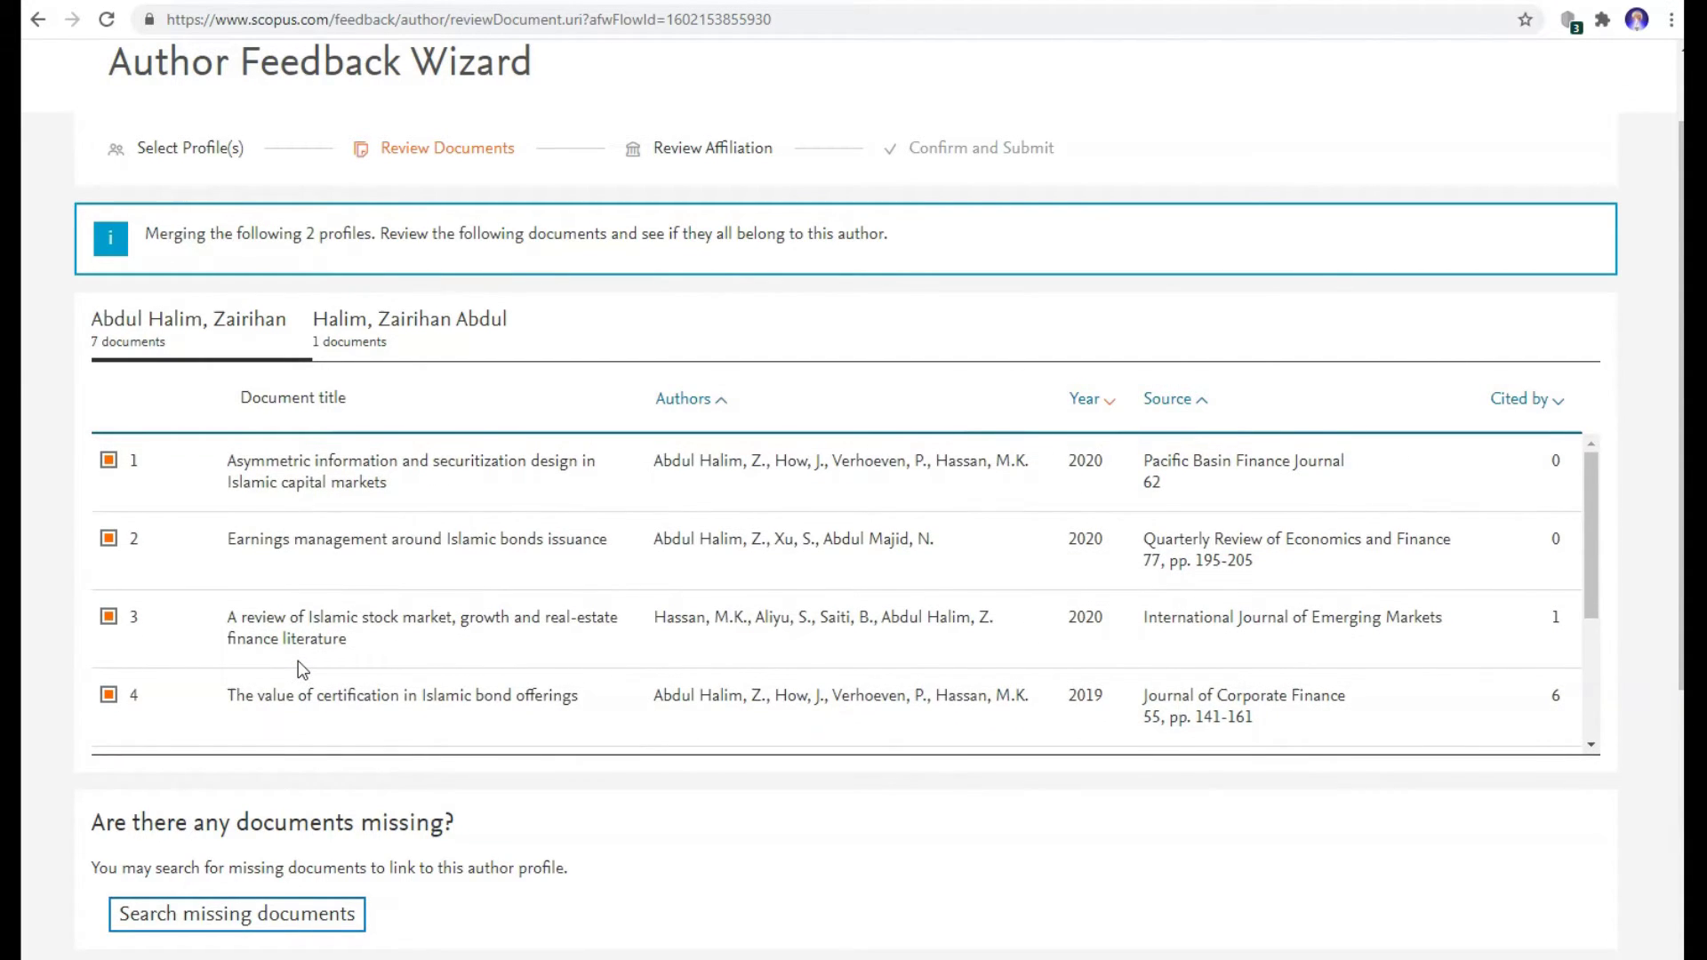
scroll(298, 670, down, 2)
scroll(565, 668, down, 2)
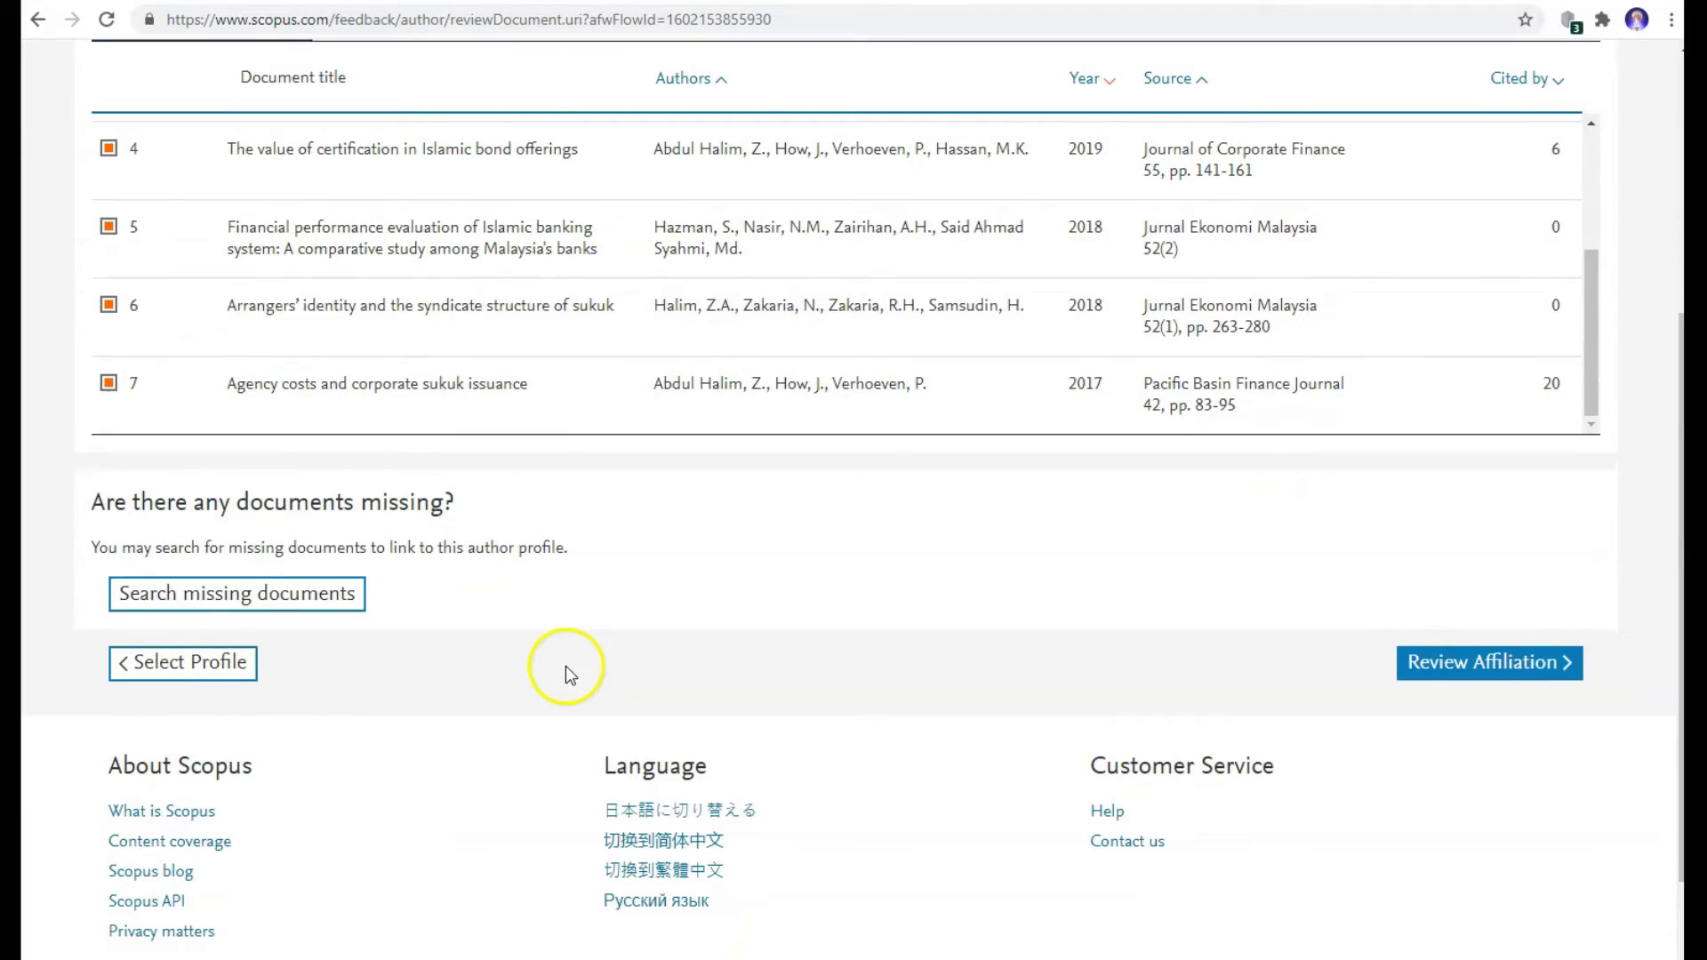
- Find 'Relative performance of religious and ethical investment funds' by title and add it under Halim, Z.A
click(305, 602)
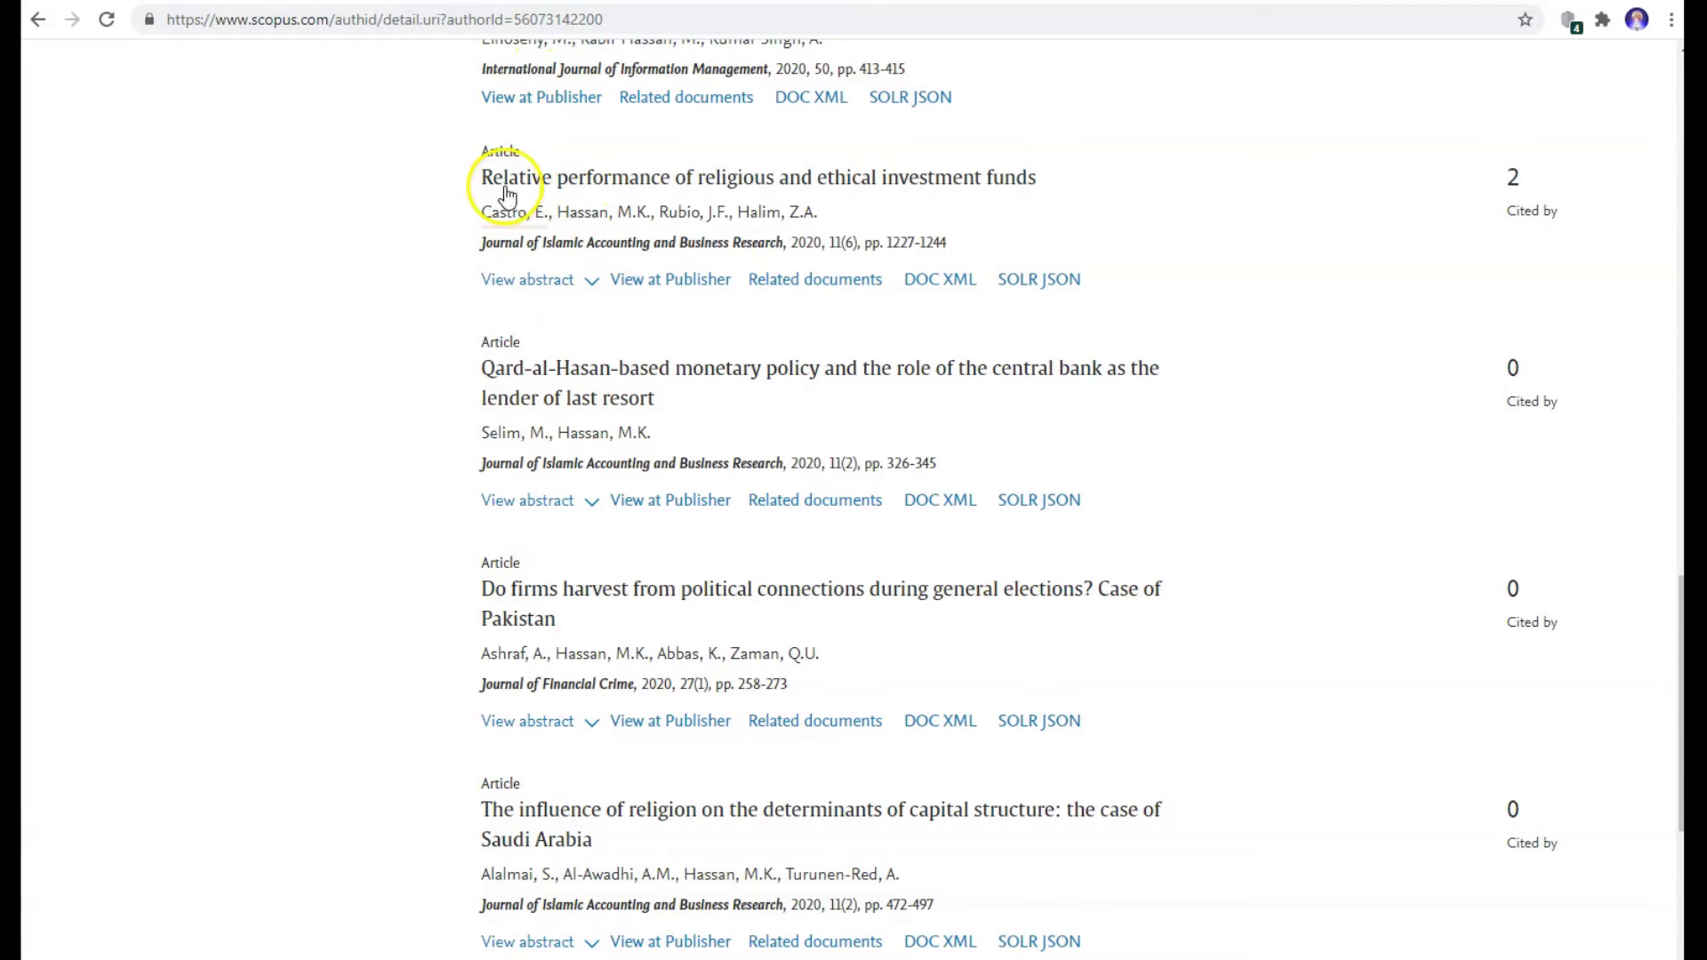
drag(477, 189, 1061, 191)
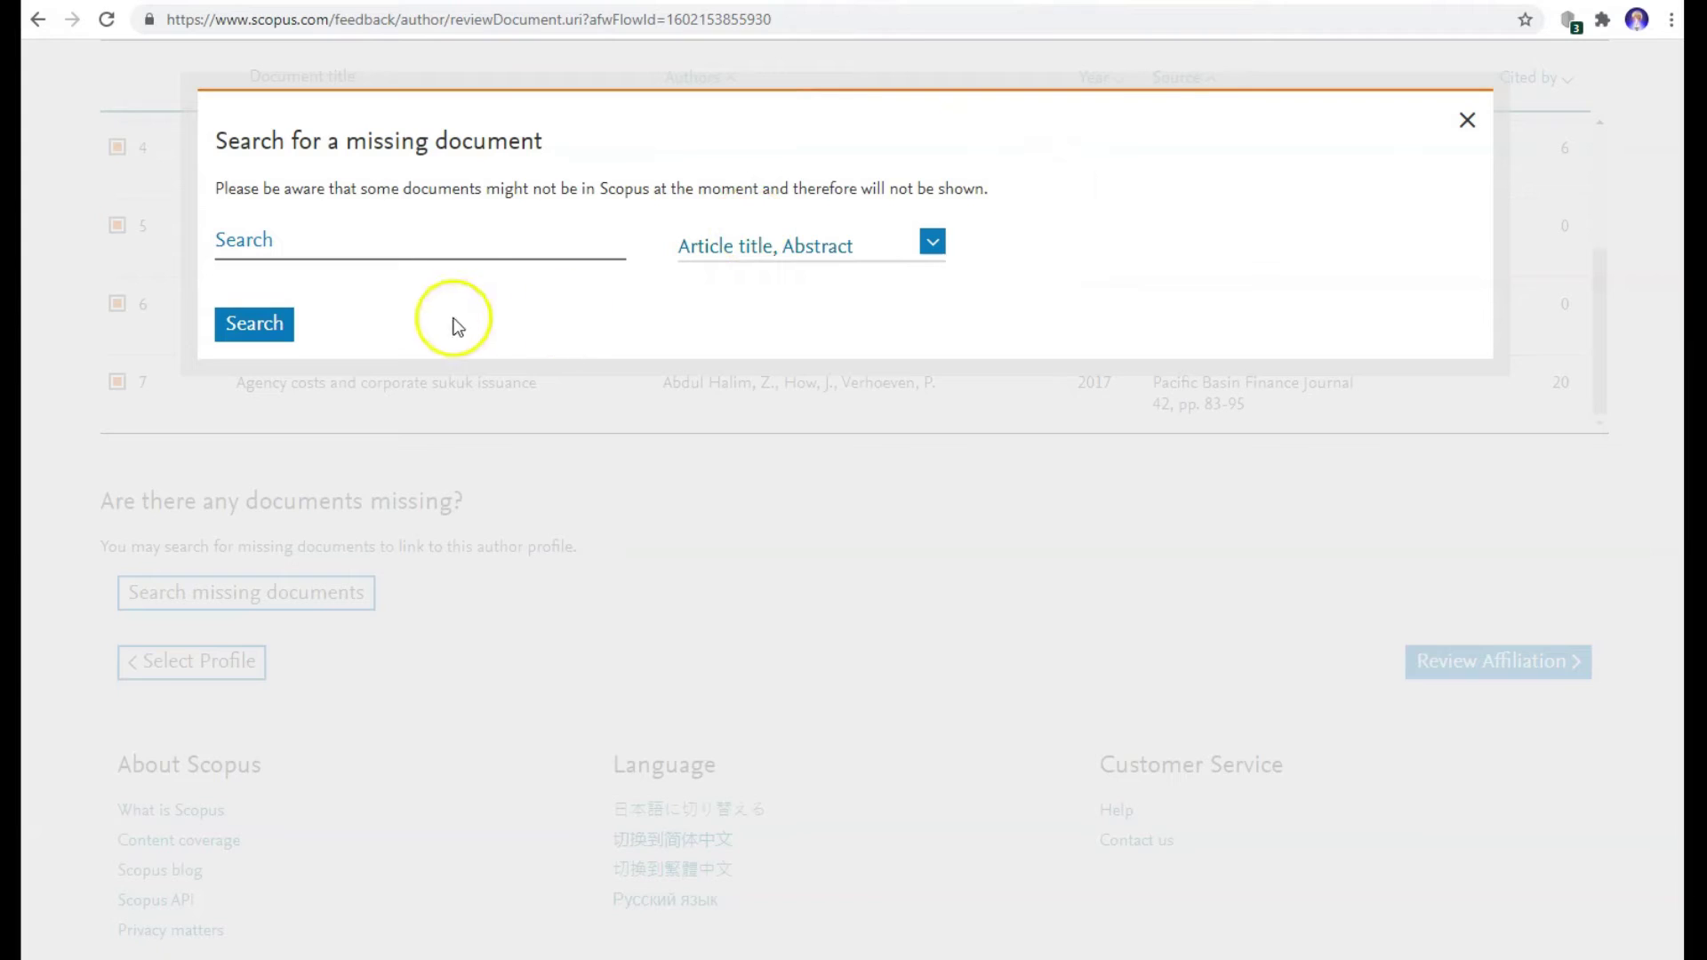
click(376, 248)
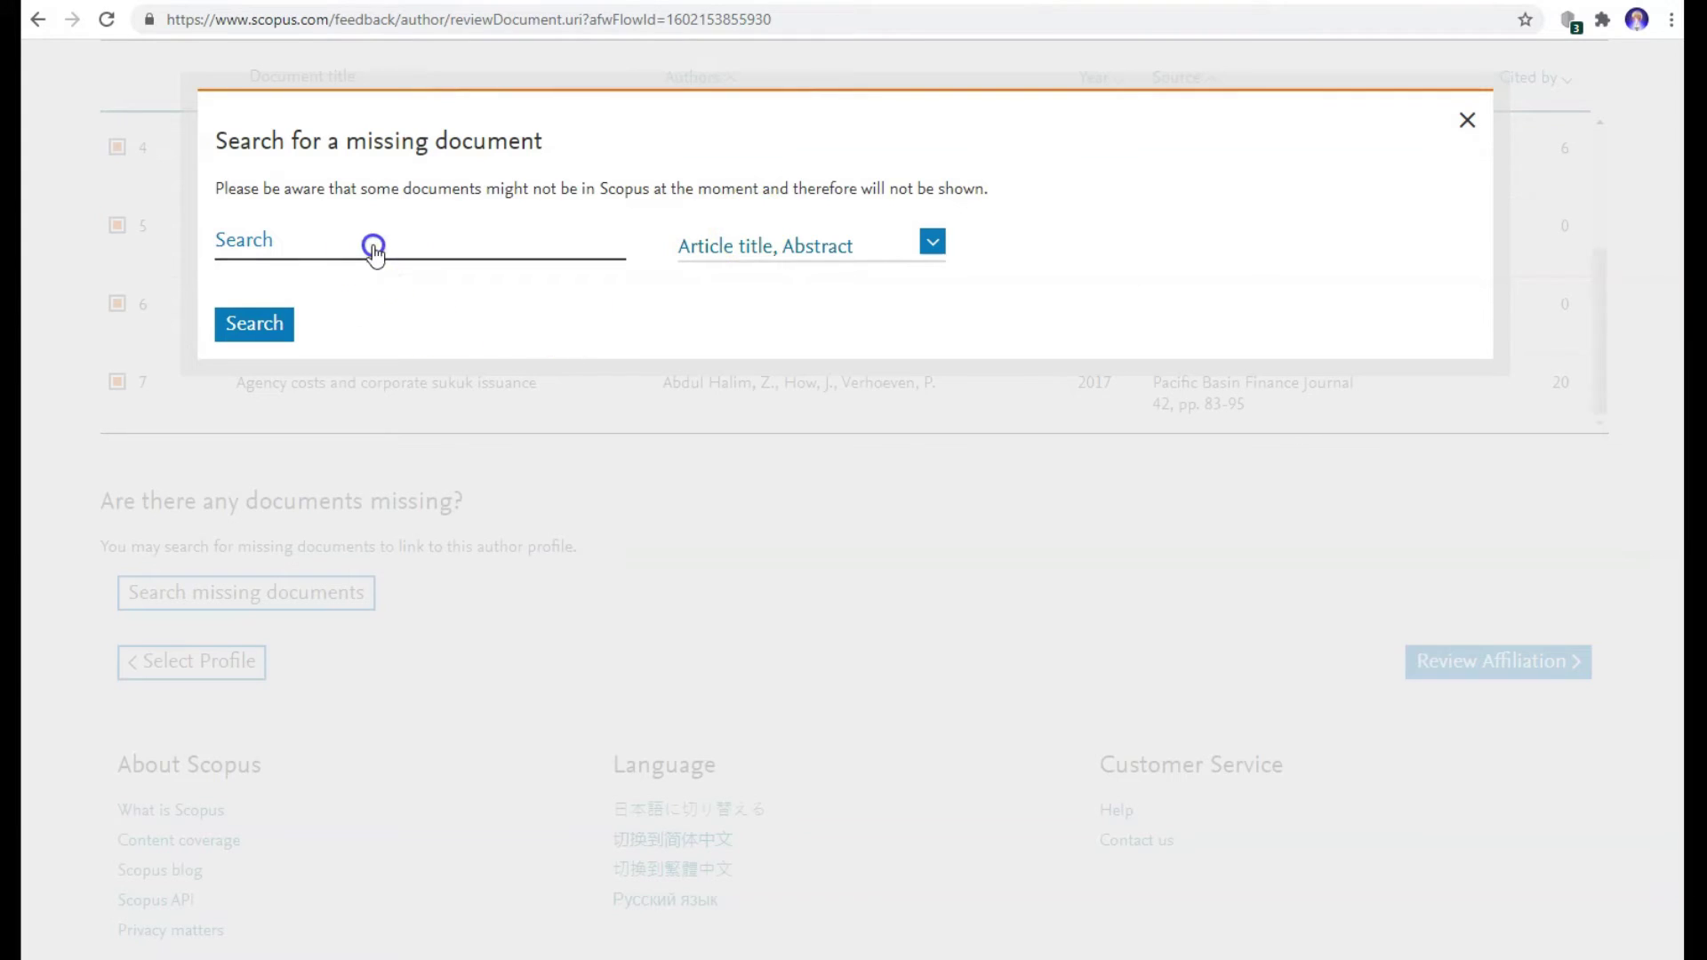
key(ctrl+v)
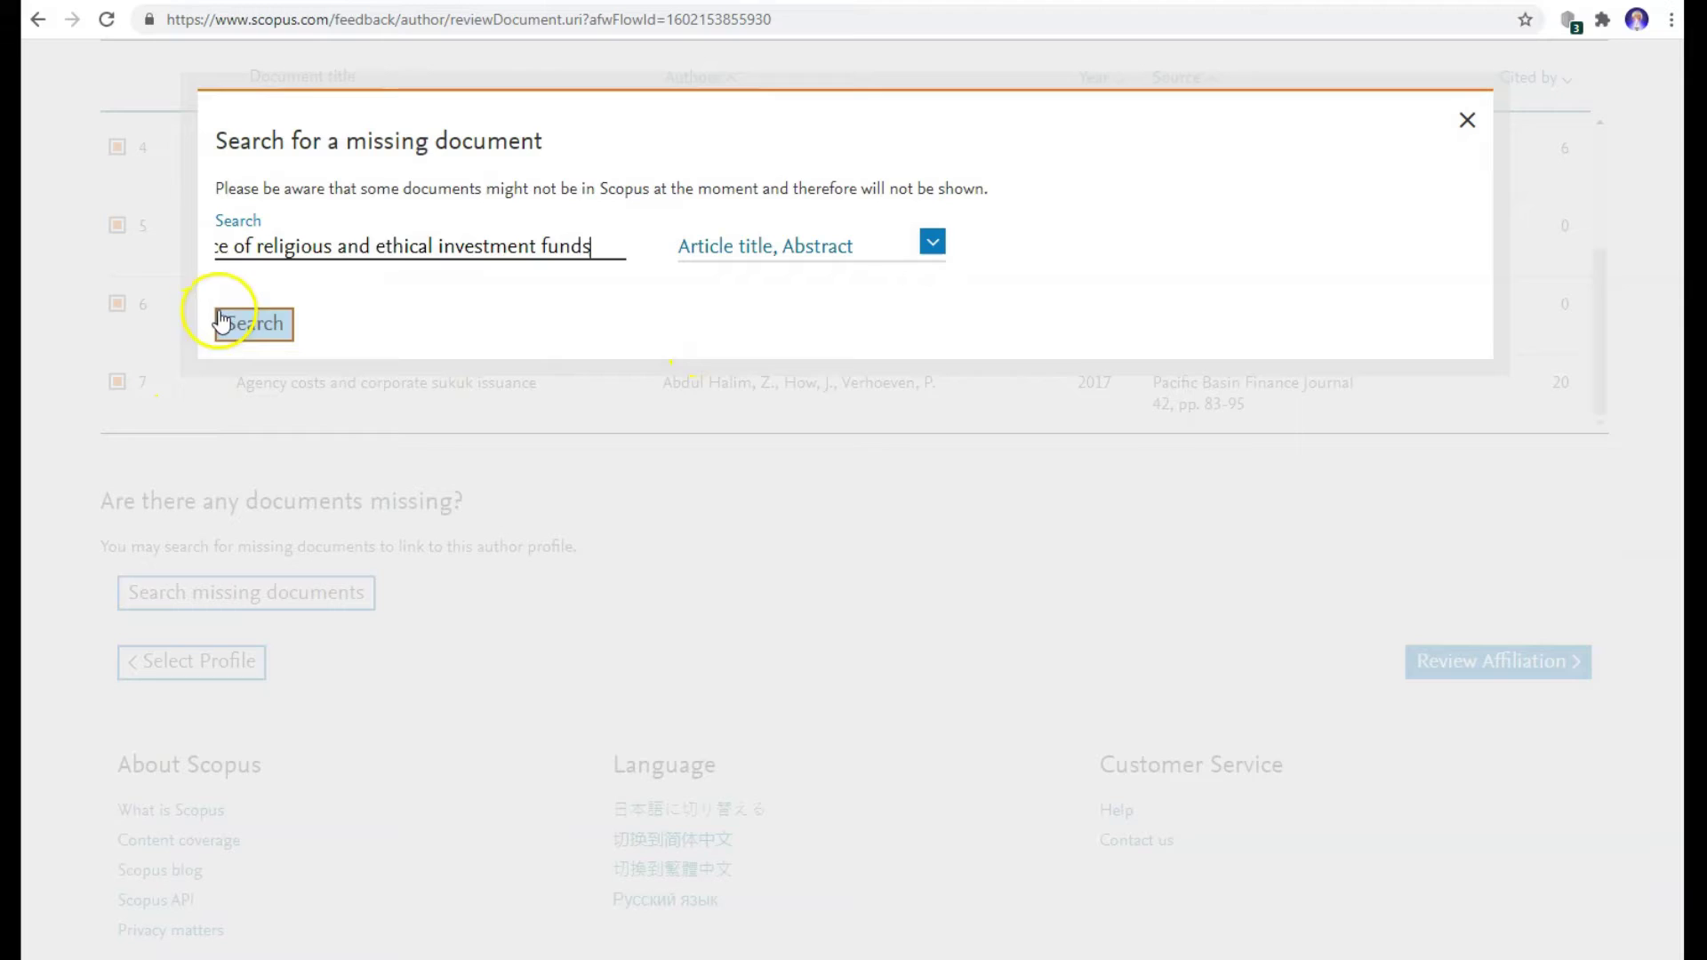
click(249, 328)
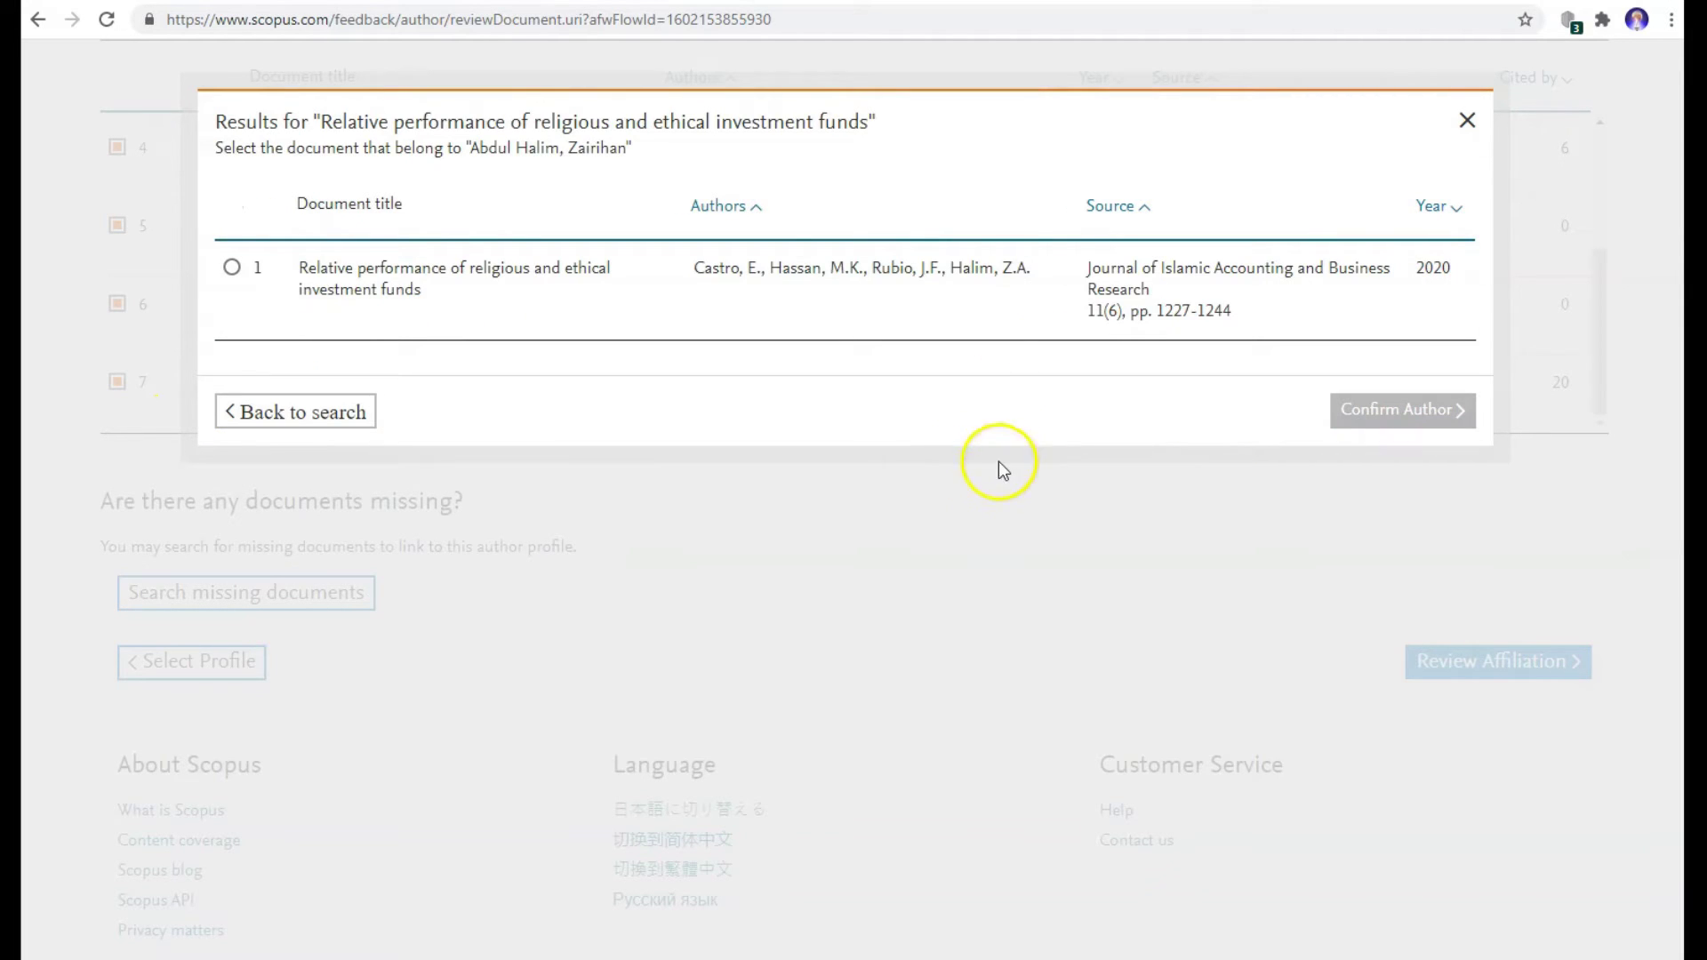
click(232, 268)
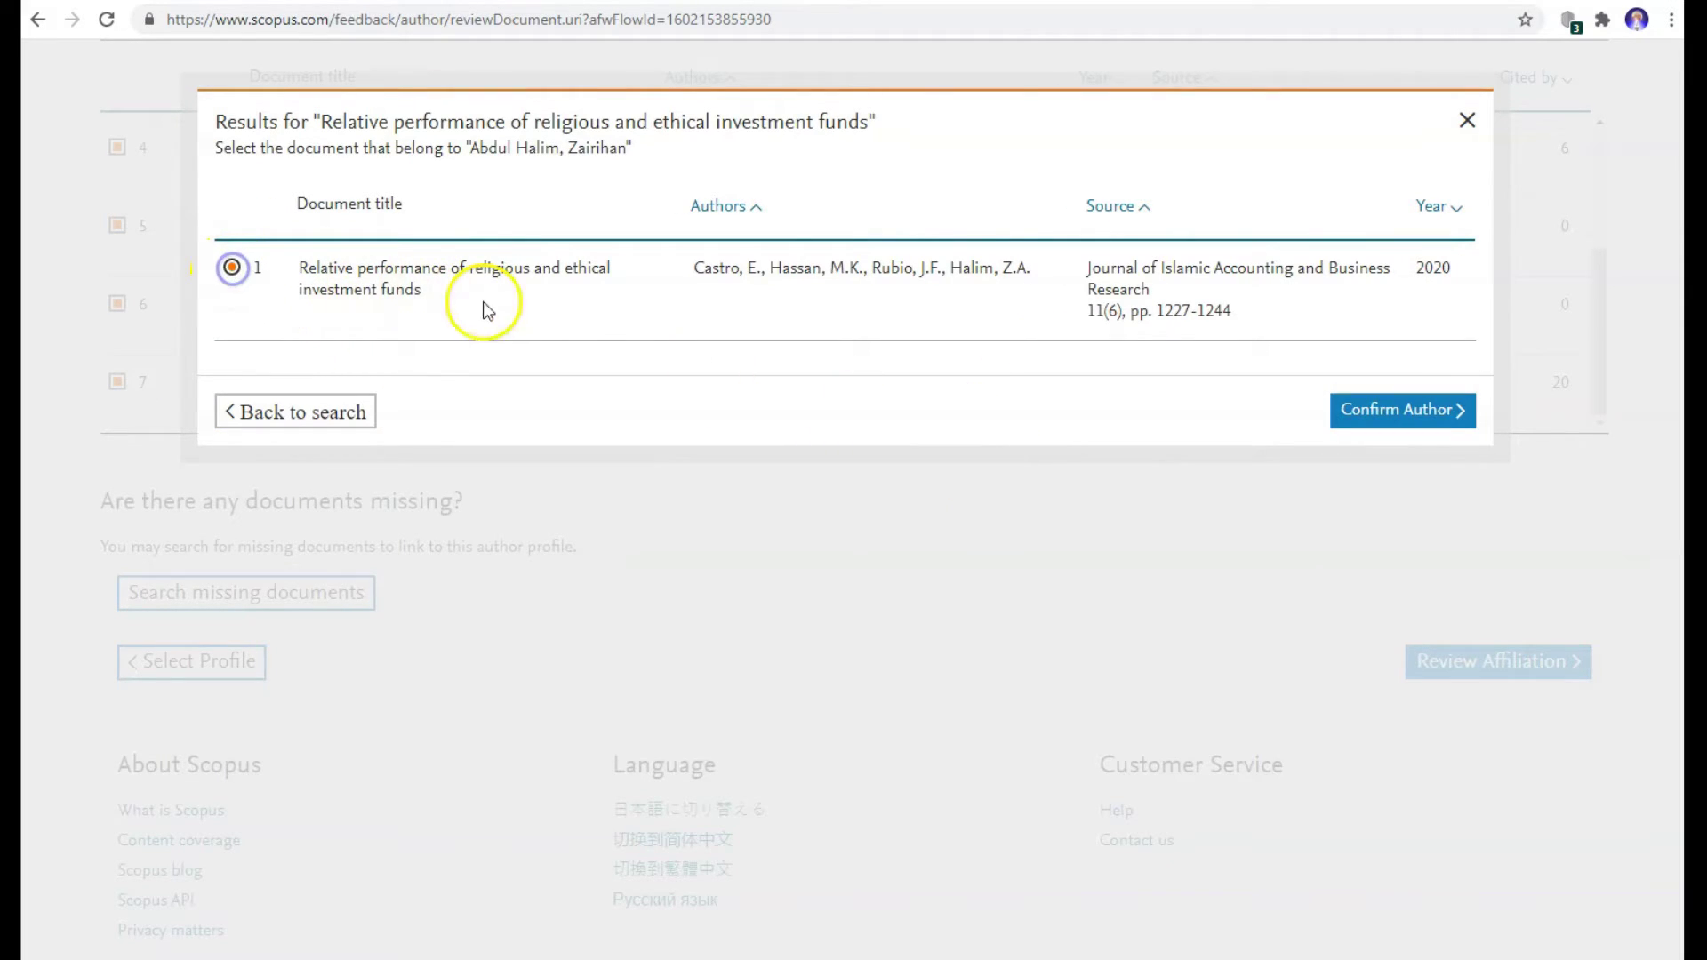
click(1422, 413)
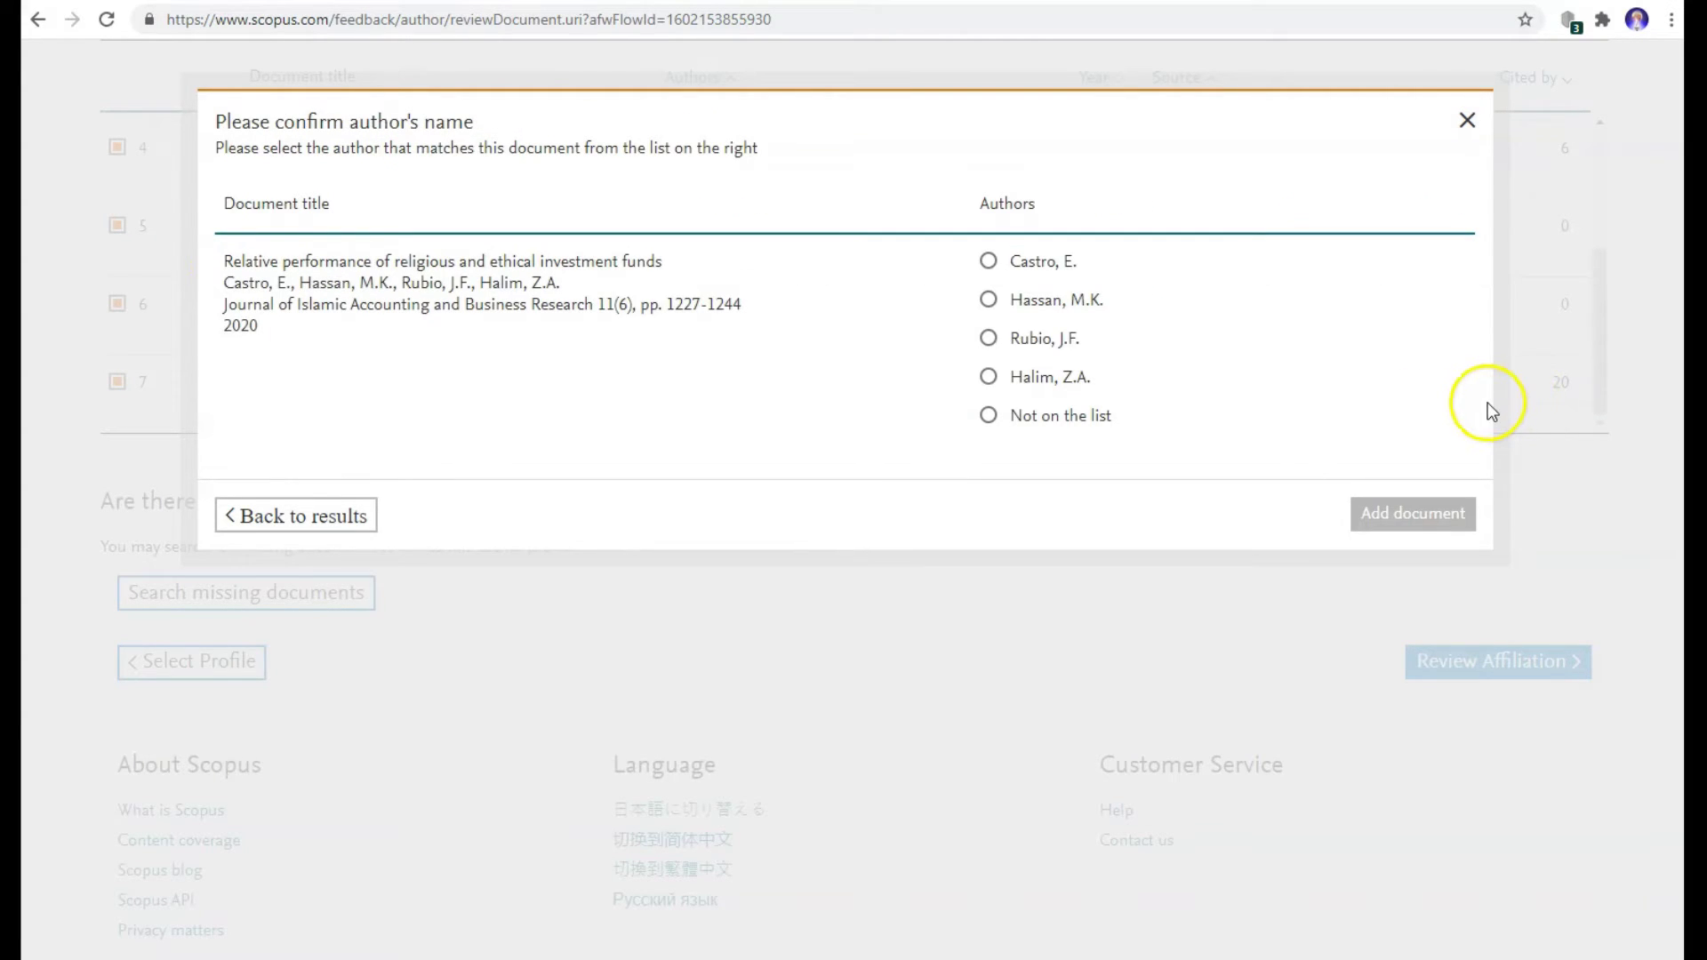
click(988, 377)
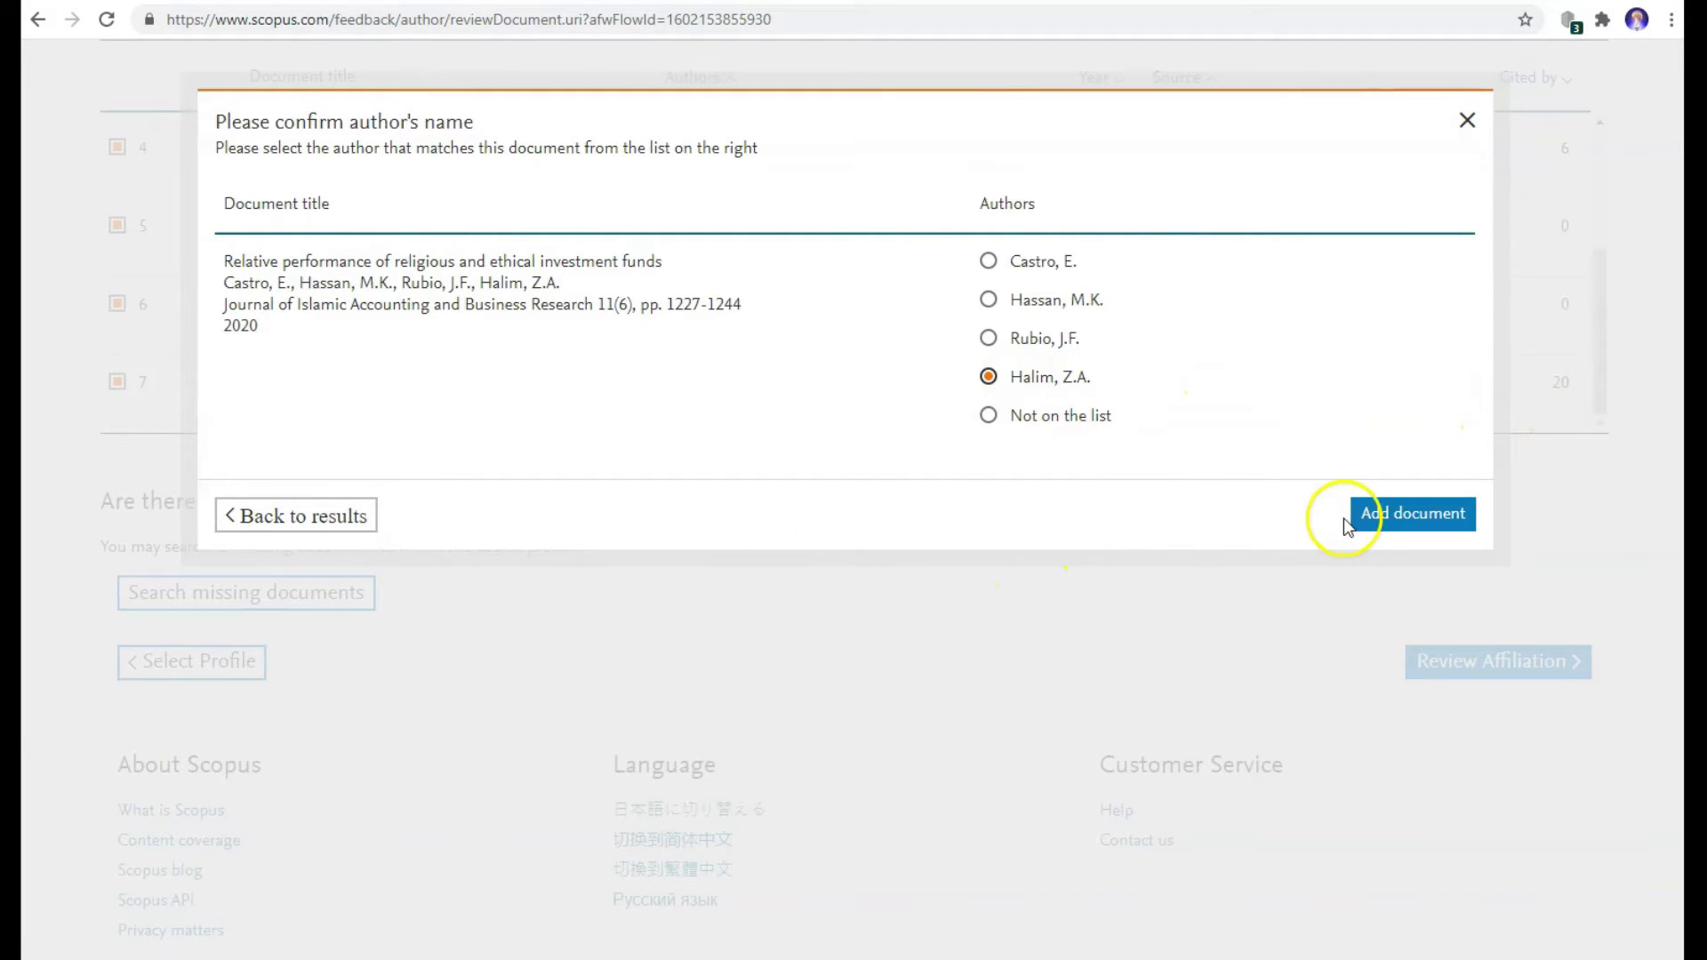
click(1380, 518)
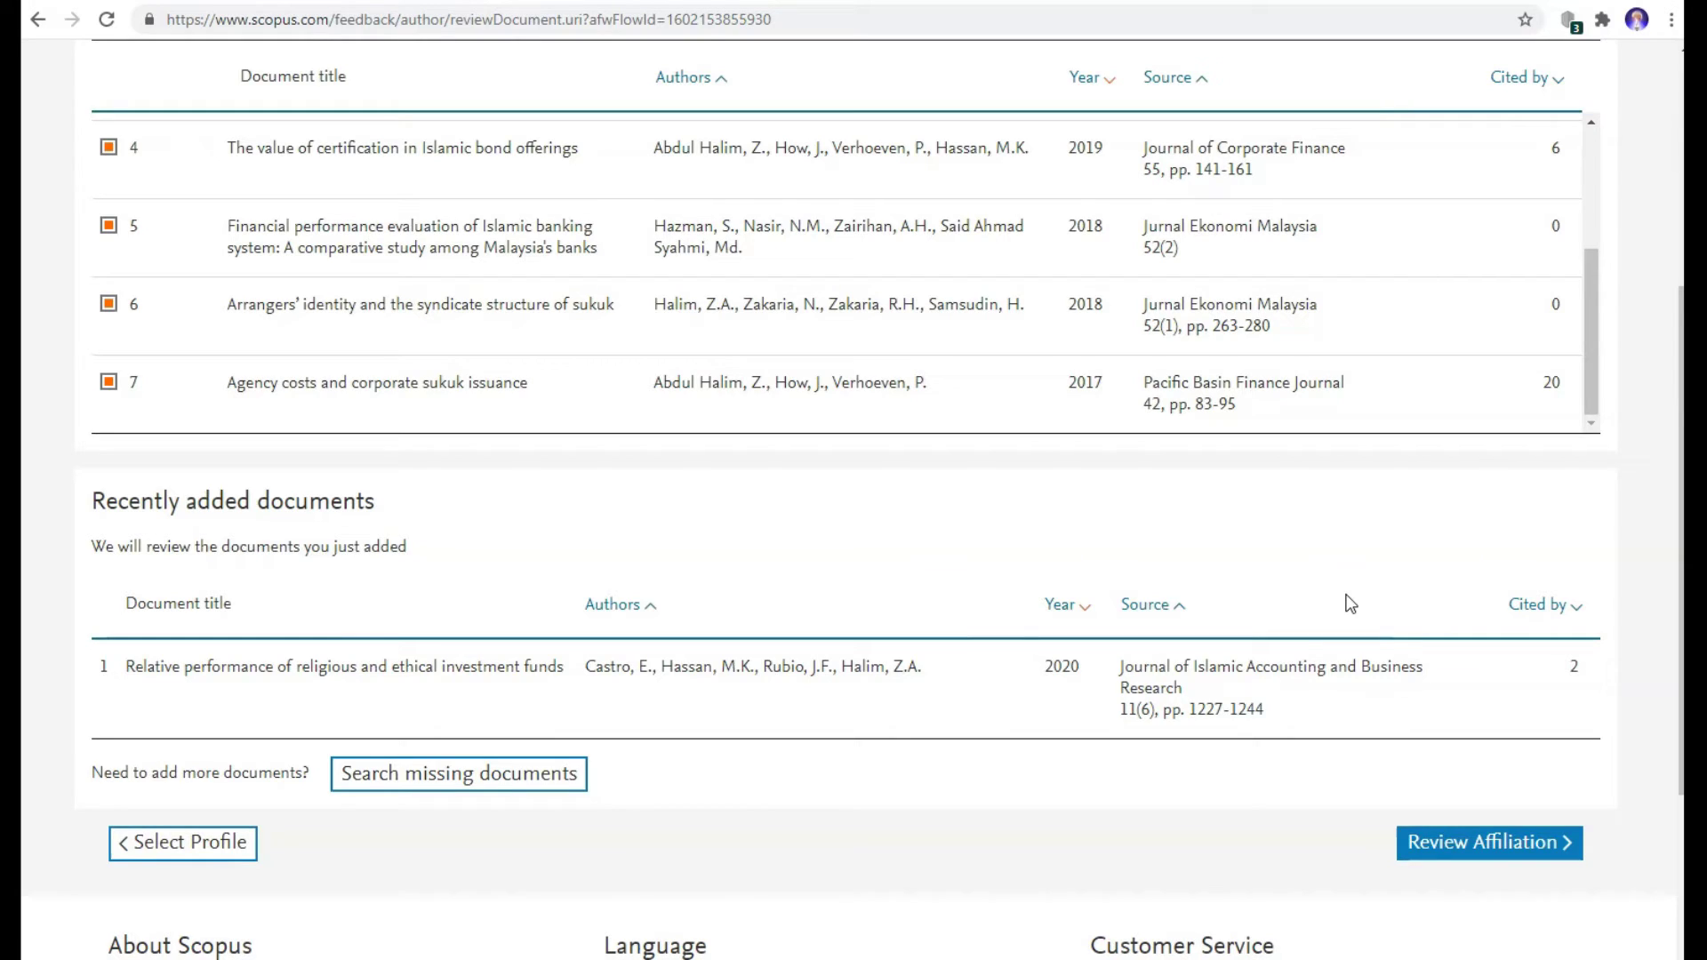
scroll(381, 546, down, 2)
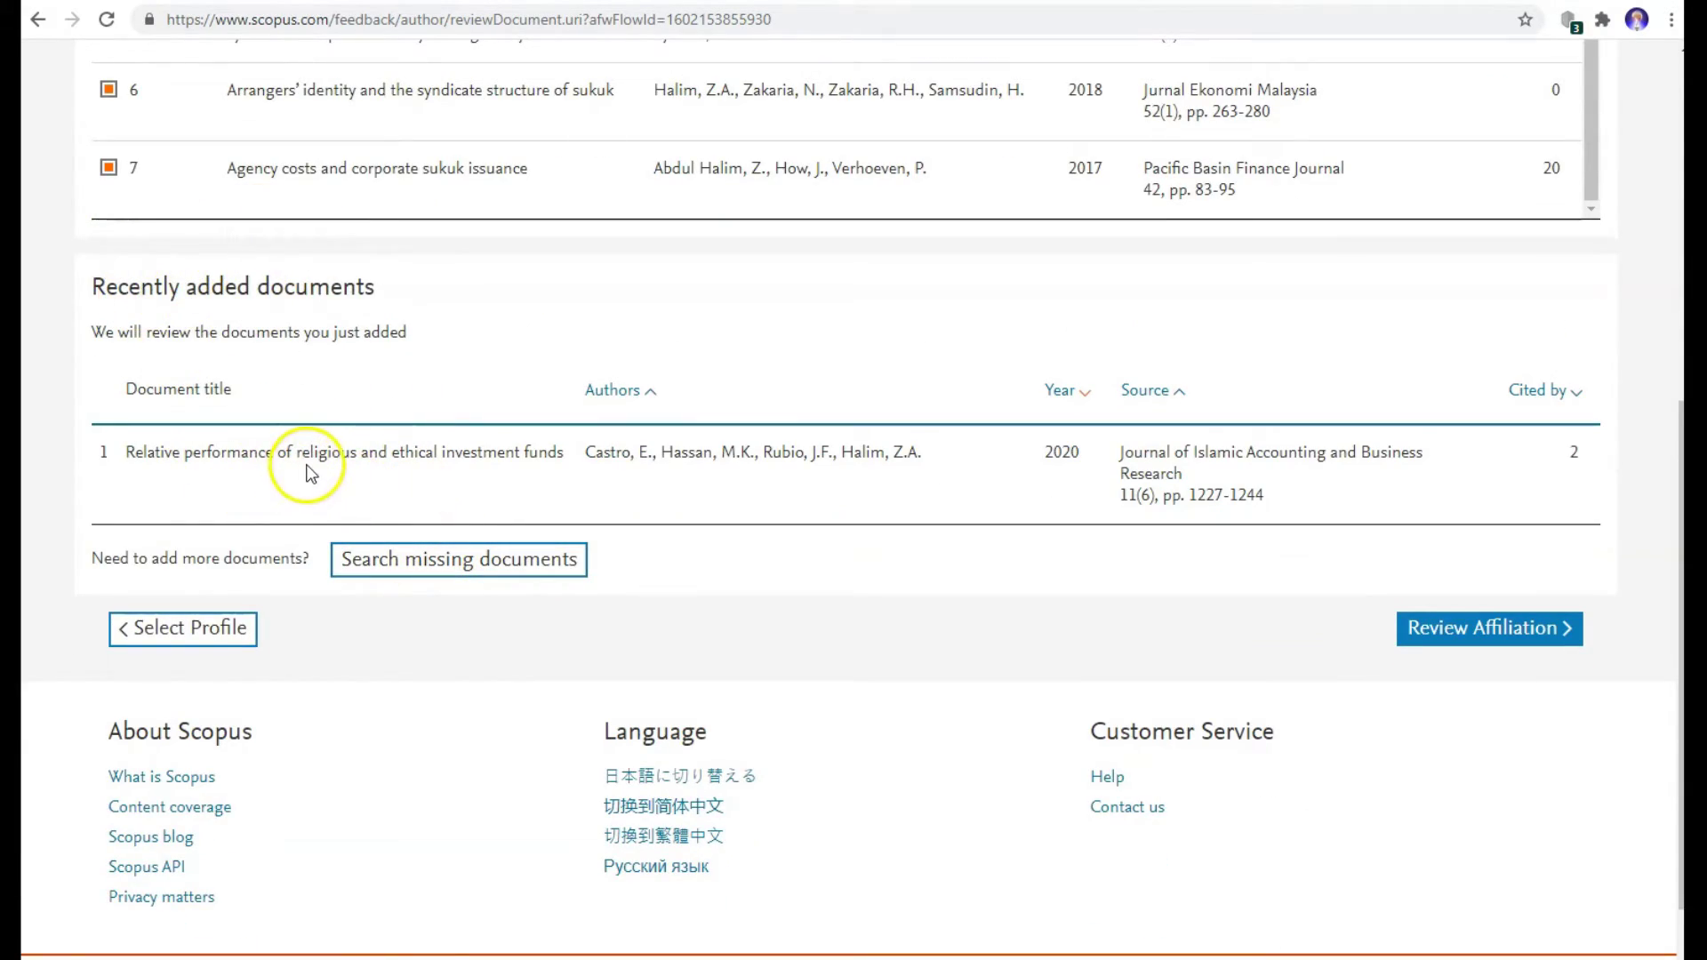
scroll(1567, 390, up, 5)
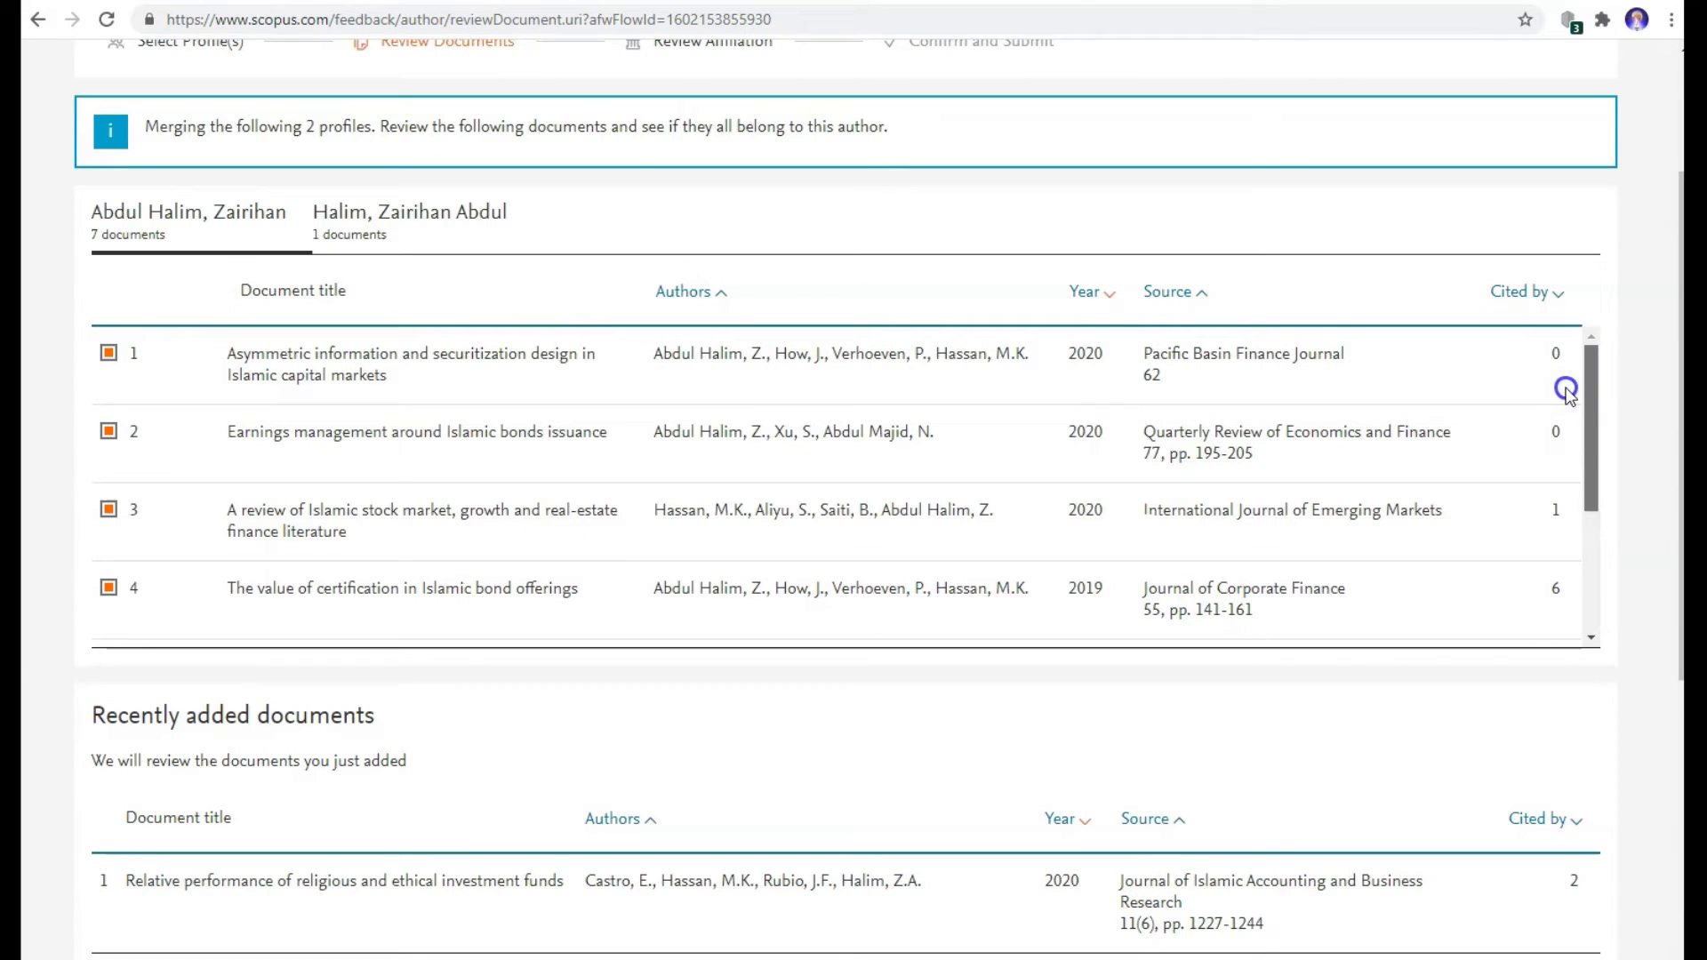
mouse_move(1582, 422)
mouse_down()
mouse_move(1614, 608)
mouse_move(1584, 381)
mouse_up()
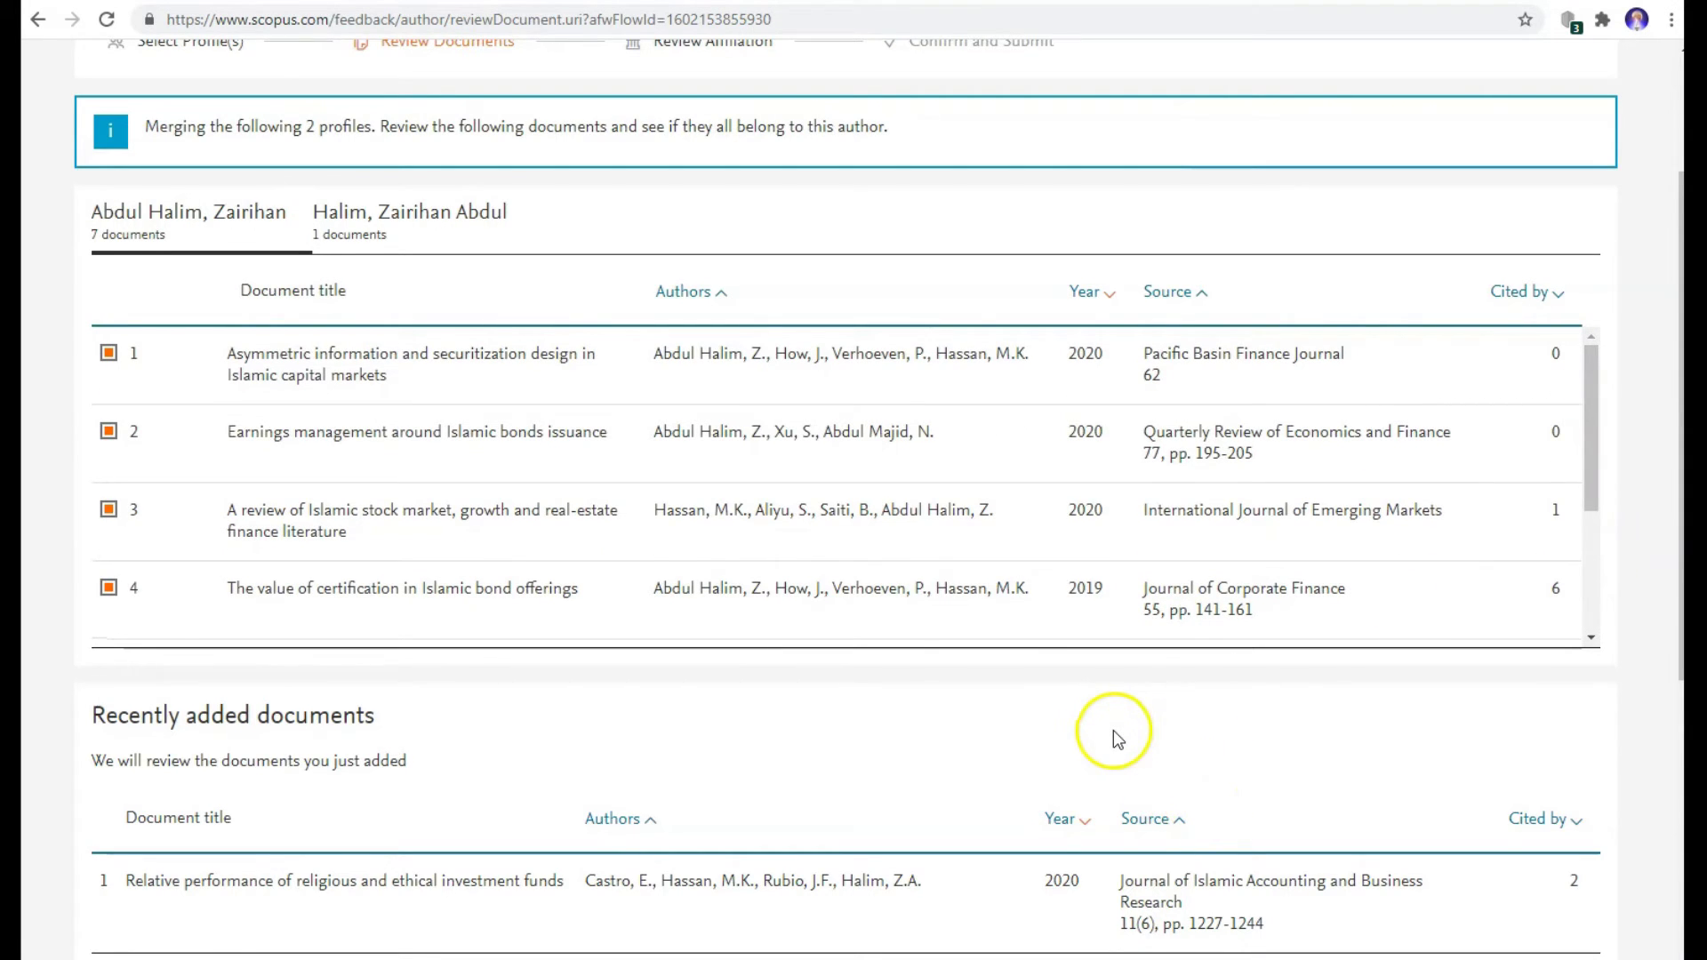
scroll(1112, 735, down, 5)
click(1461, 634)
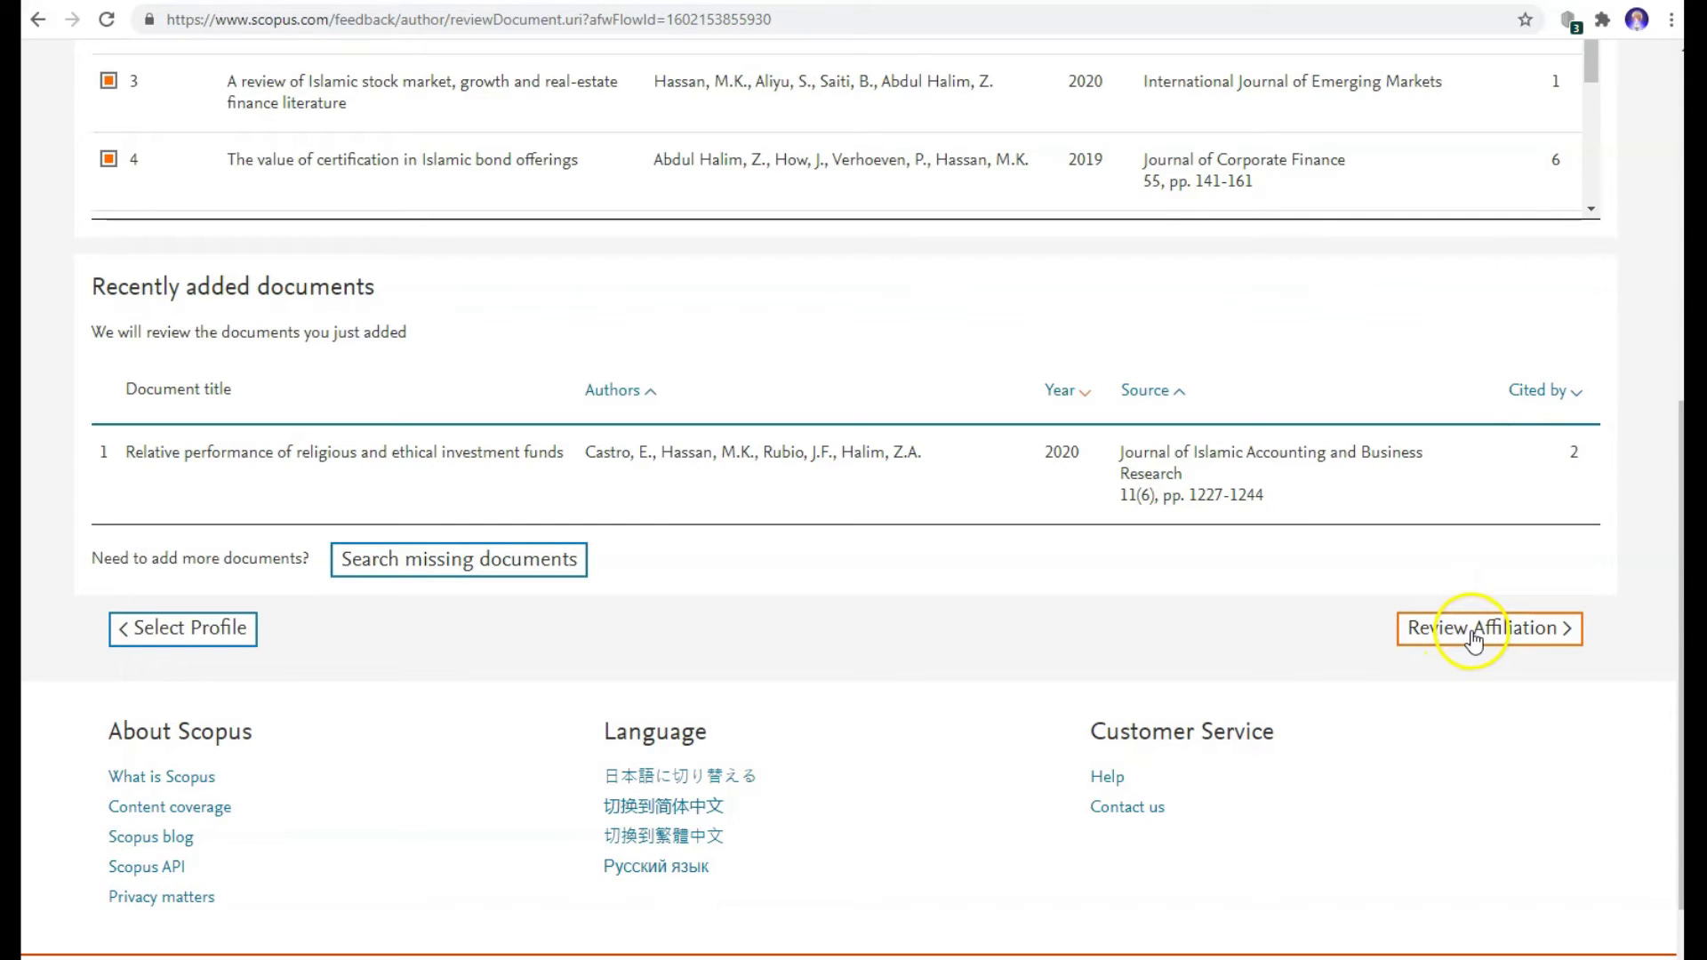
- Review the Universiti Malaysia Terengganu affiliation and advance to final confirmation
click(1475, 638)
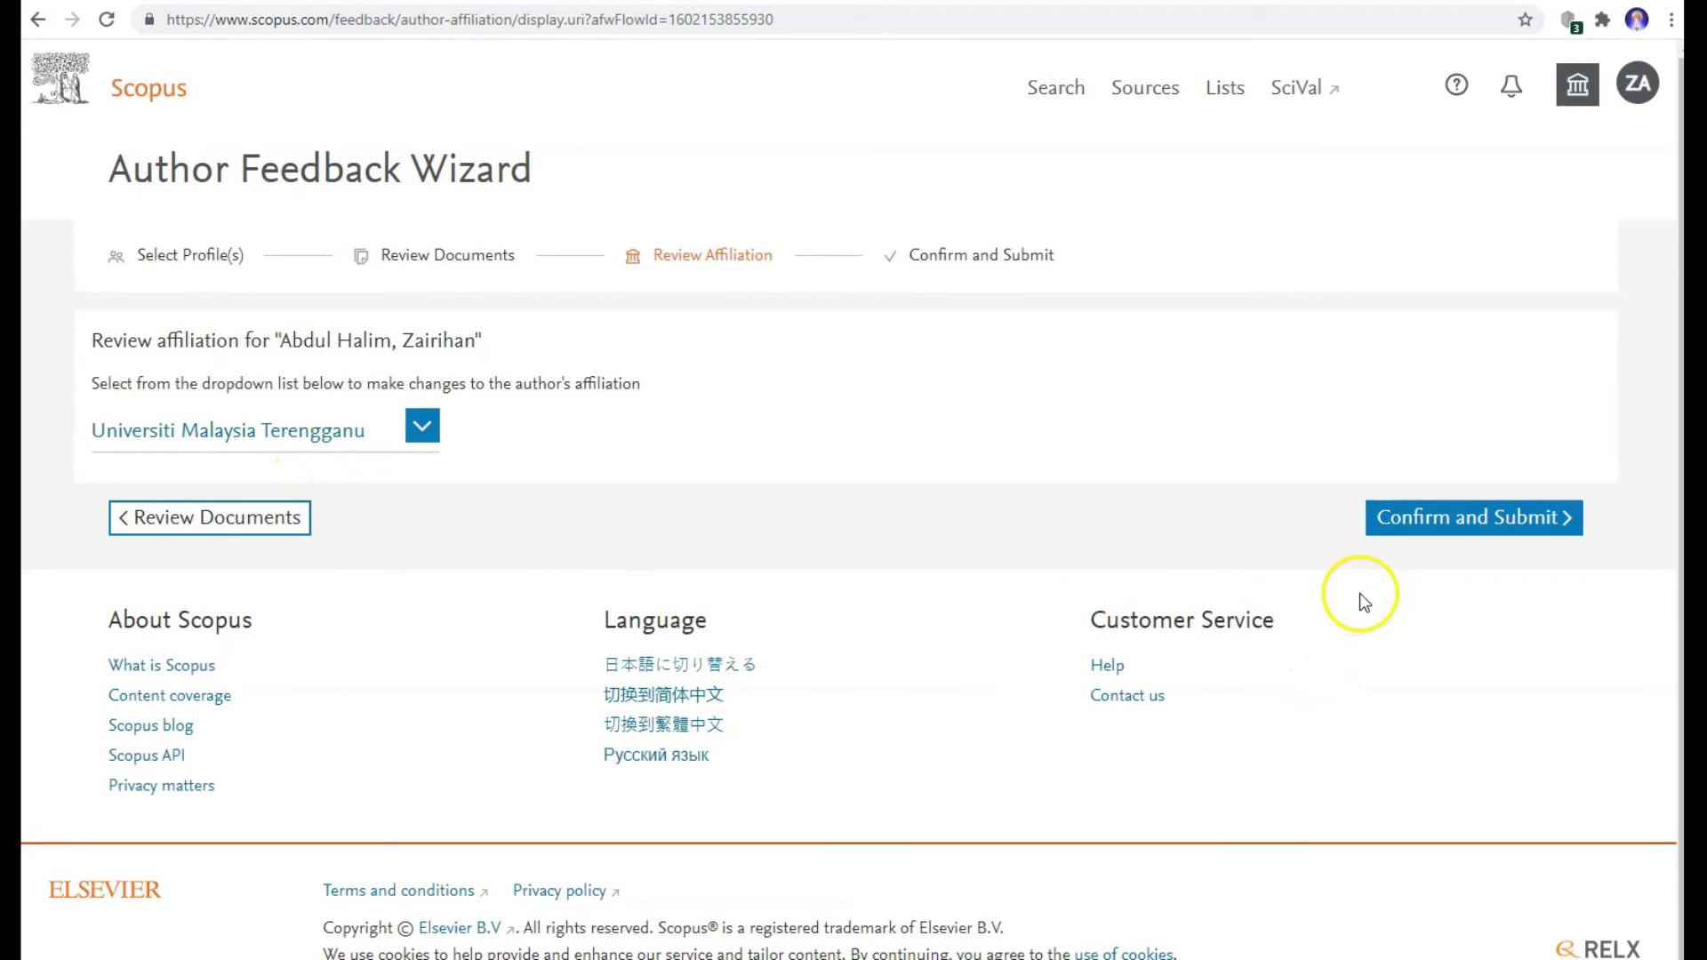
click(1467, 534)
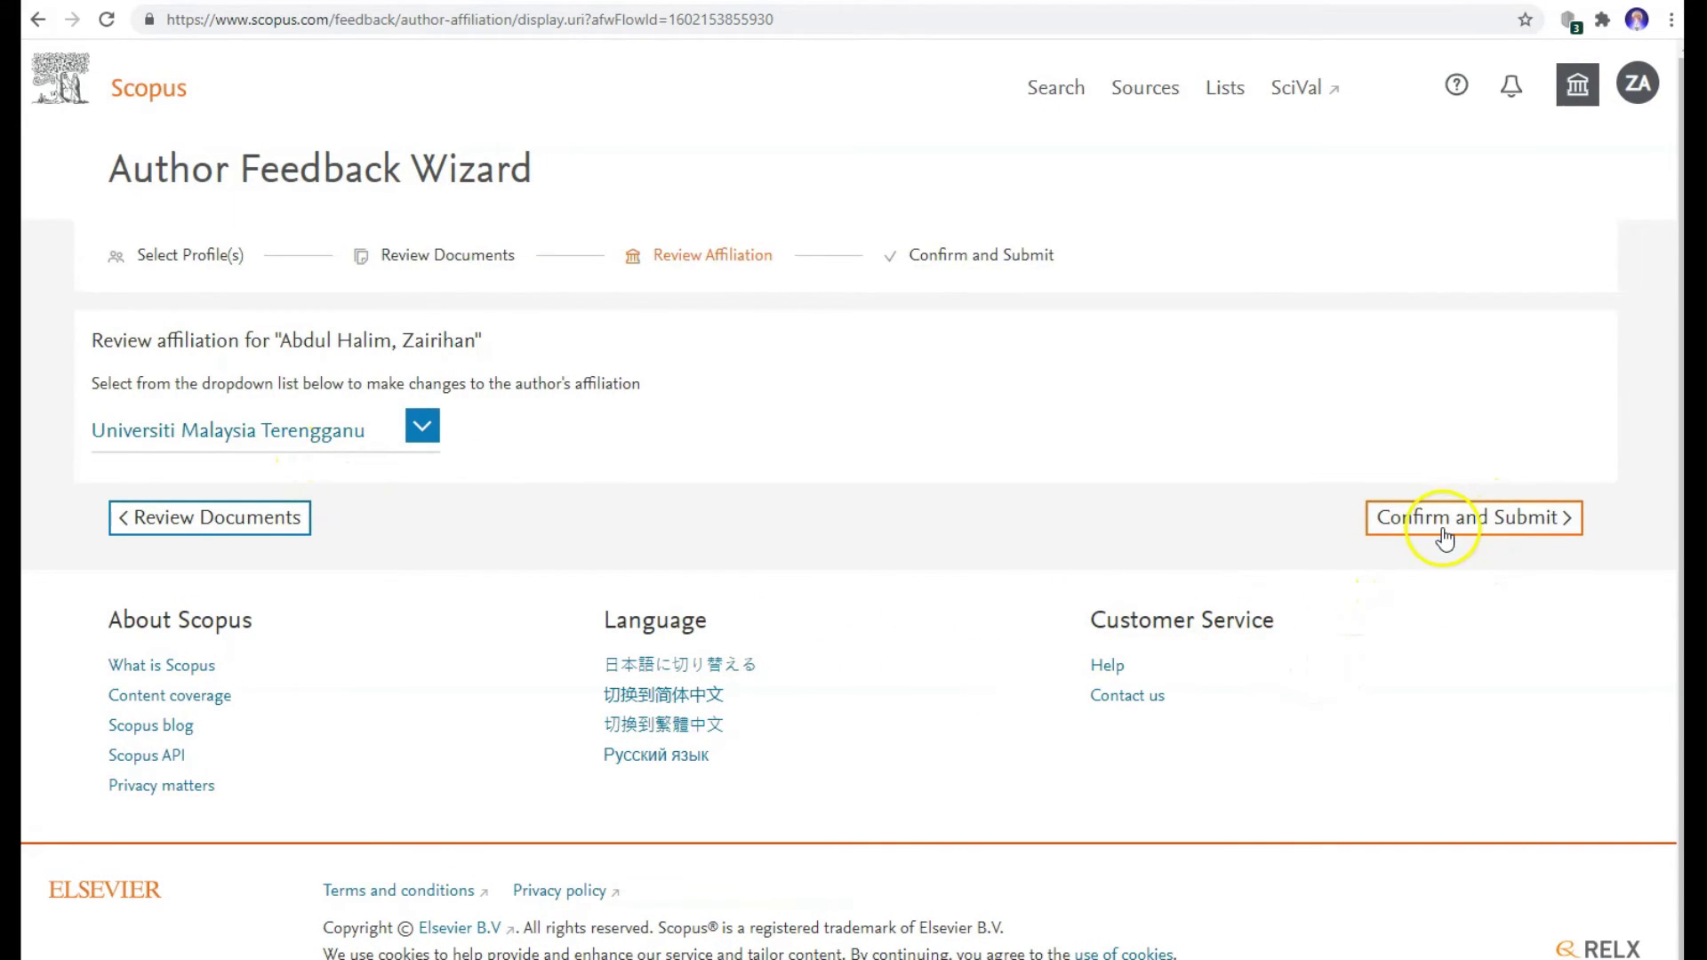
- Bring up the merge summary: two profiles, Terengganu affiliation, one added document
click(1464, 533)
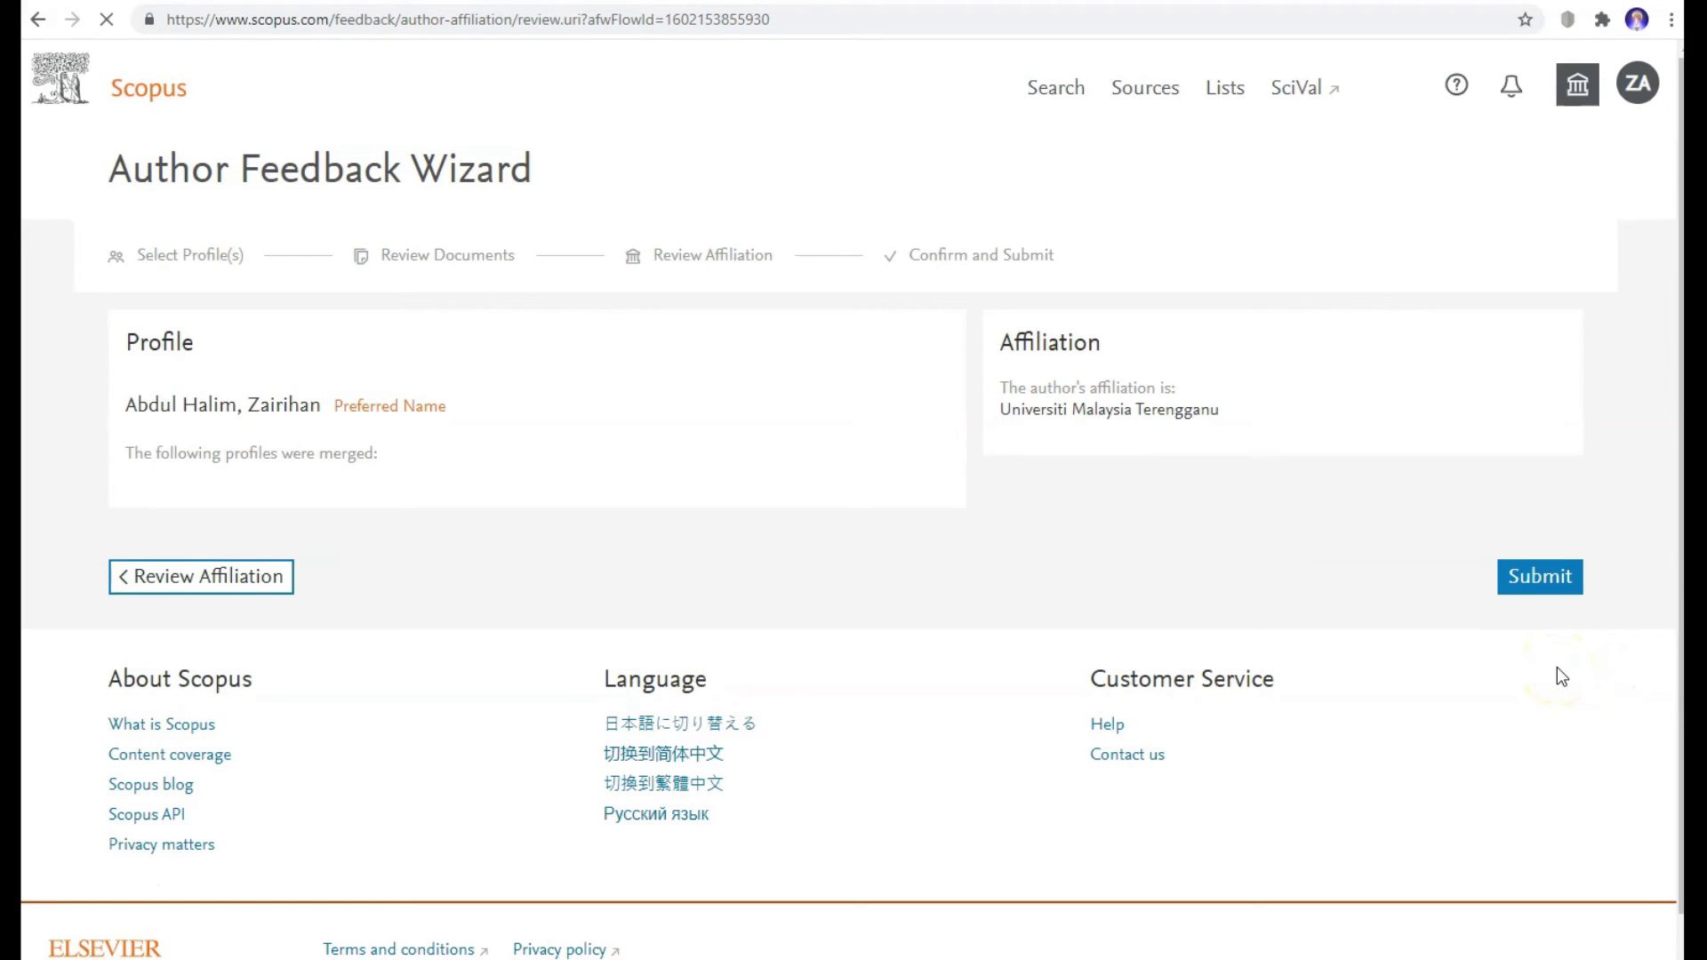
scroll(1557, 666, down, 2)
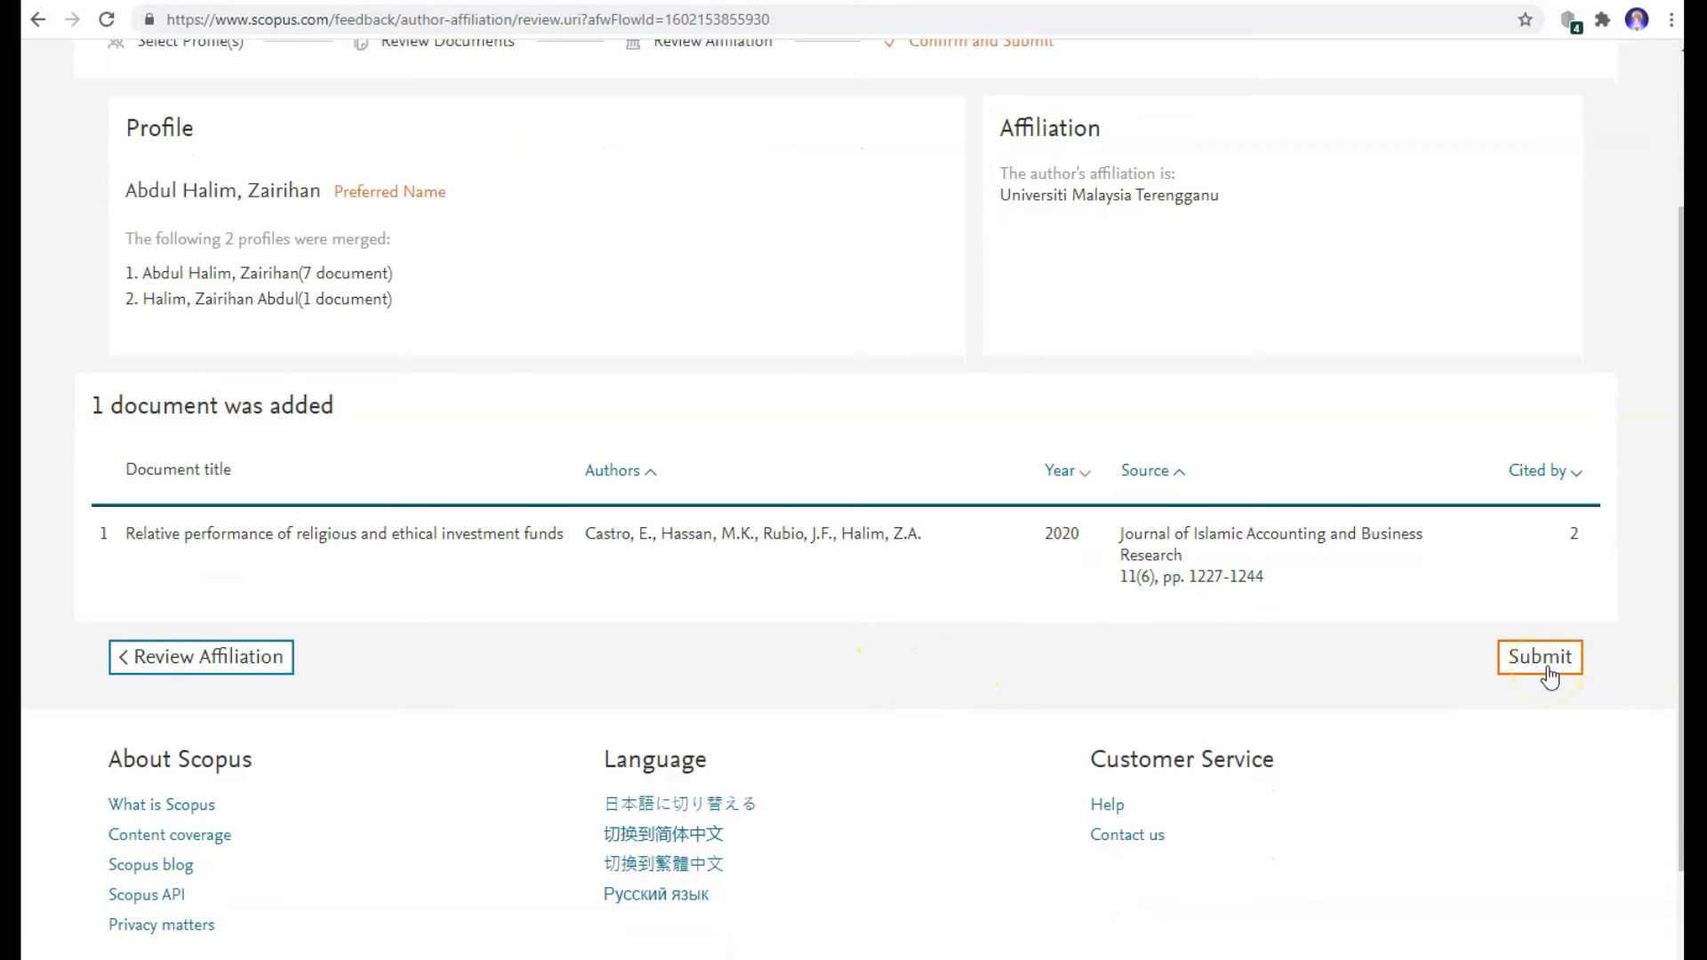